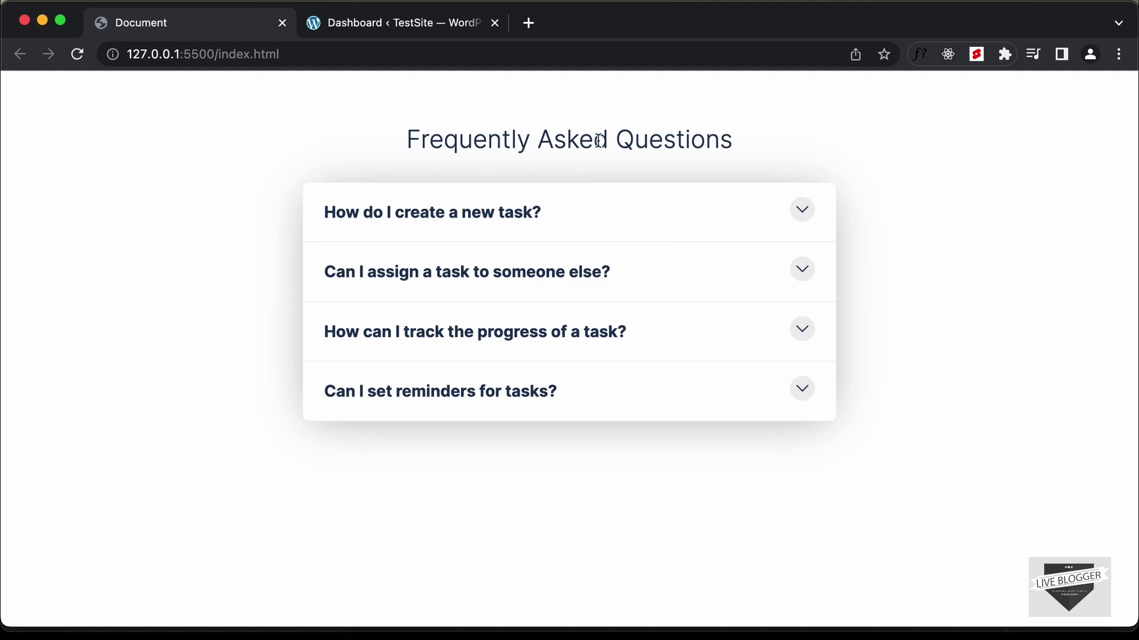
Expand and collapse the demo page's FAQ answers: new task, assigning, tracking progress and reminders.
{"action": "left_click", "coordinate": [571, 209]}
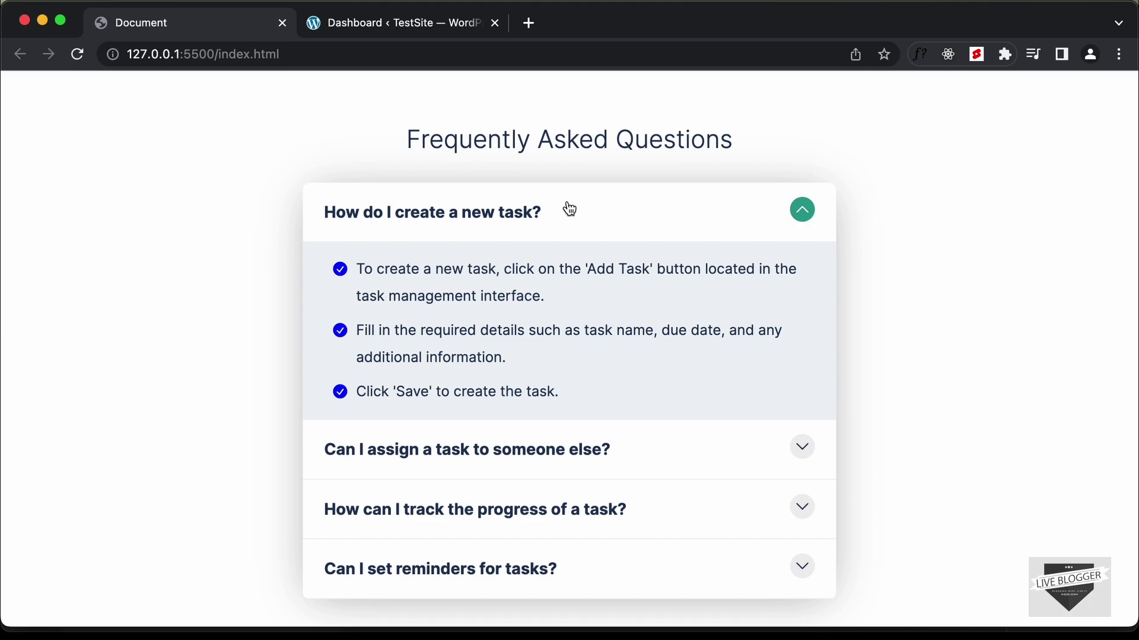
{"action": "left_click", "coordinate": [555, 467]}
{"action": "left_click", "coordinate": [558, 512]}
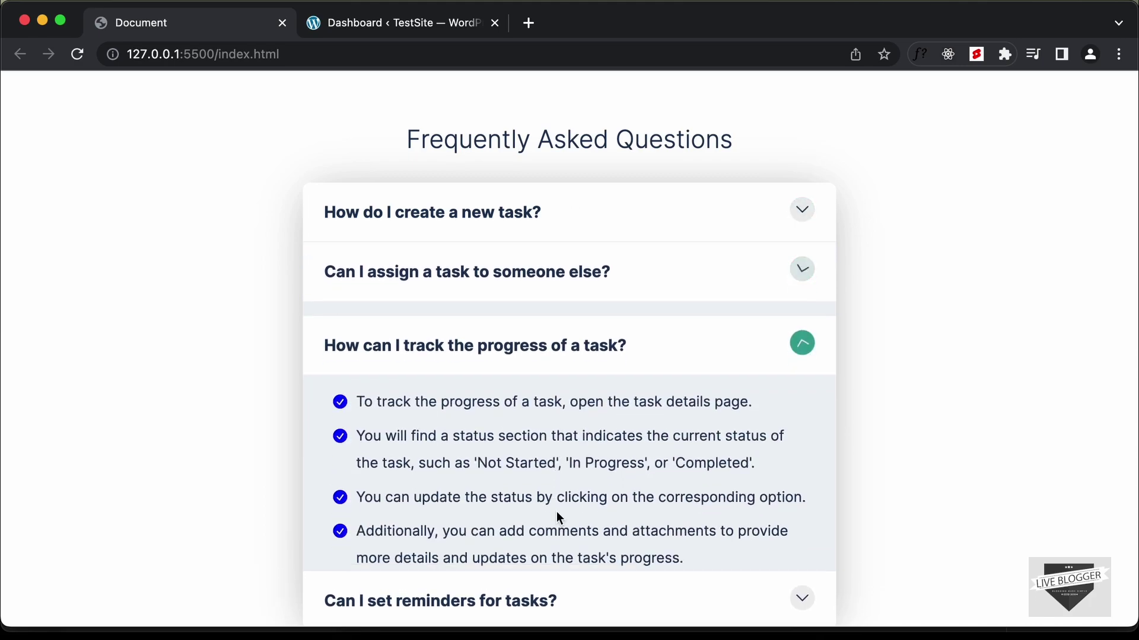
{"action": "left_click", "coordinate": [587, 585]}
{"action": "left_click", "coordinate": [544, 403]}
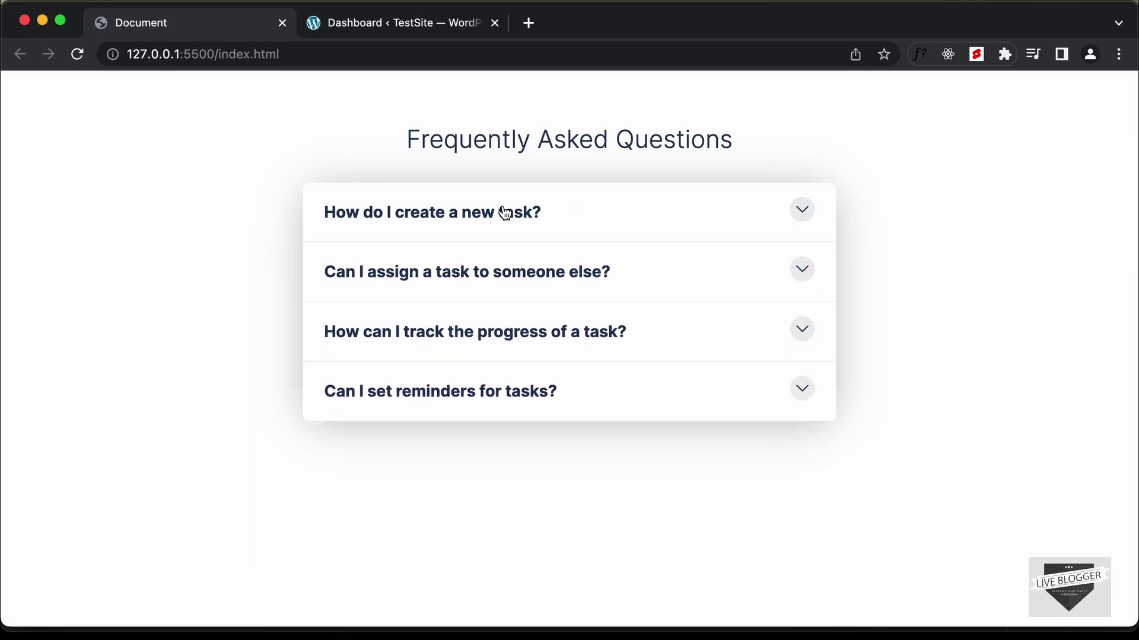
{"action": "left_click", "coordinate": [505, 214]}
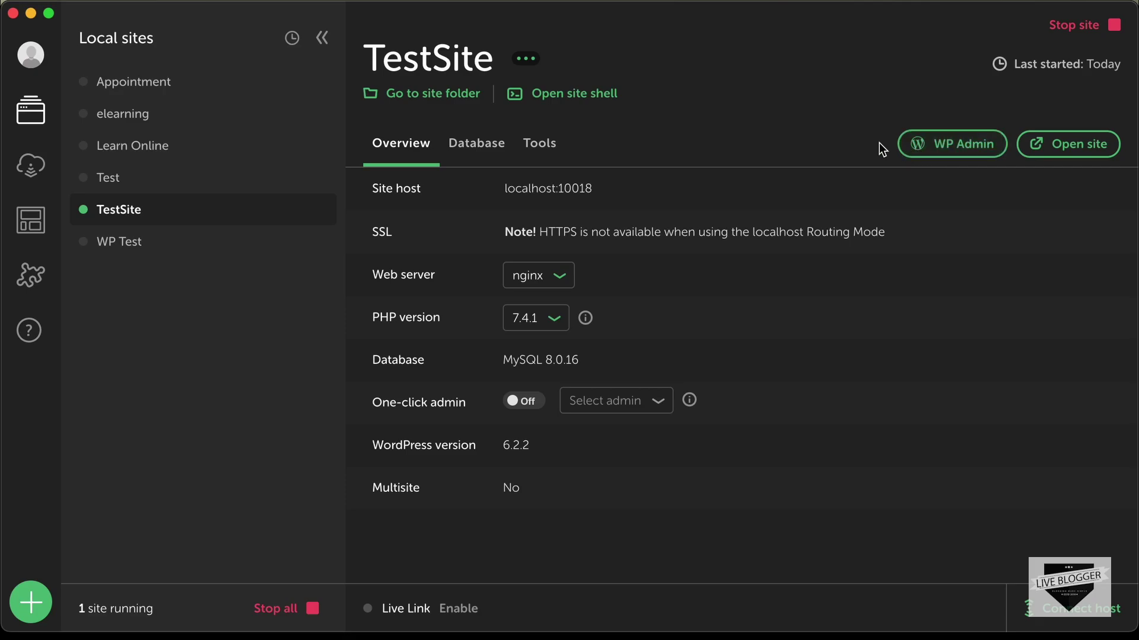
Switch to Google Chrome with Cmd+Tab to show the TestSite WordPress dashboard.
{"action": "key", "text": "super+Tab"}
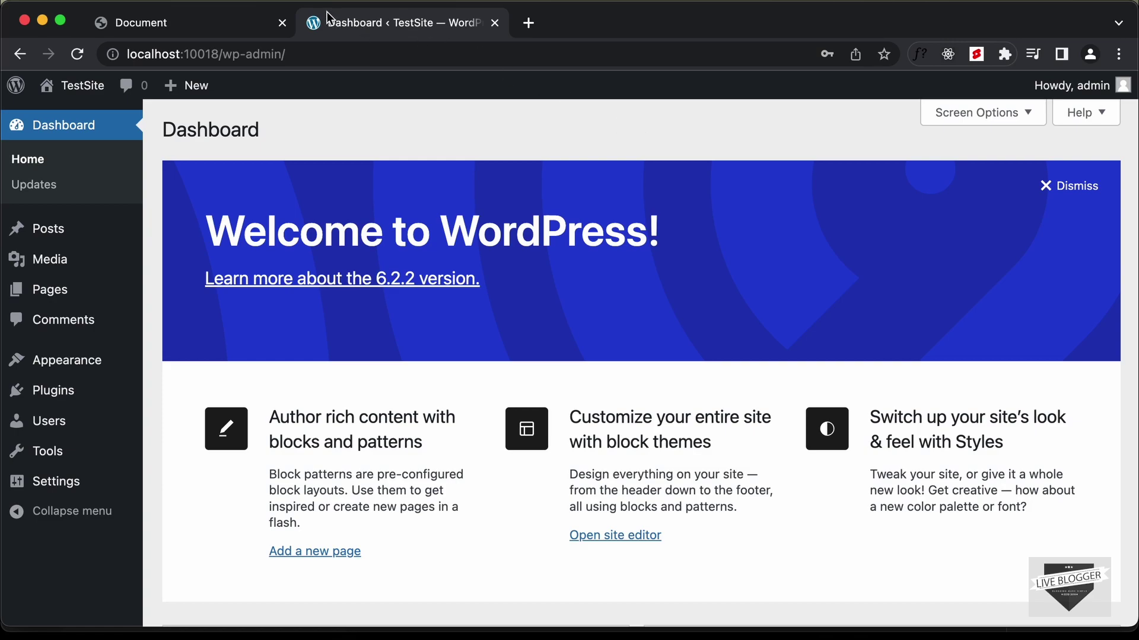
Glance at the FAQ demo tab, then create a new post via Posts > Add New.
{"action": "left_click", "coordinate": [237, 16]}
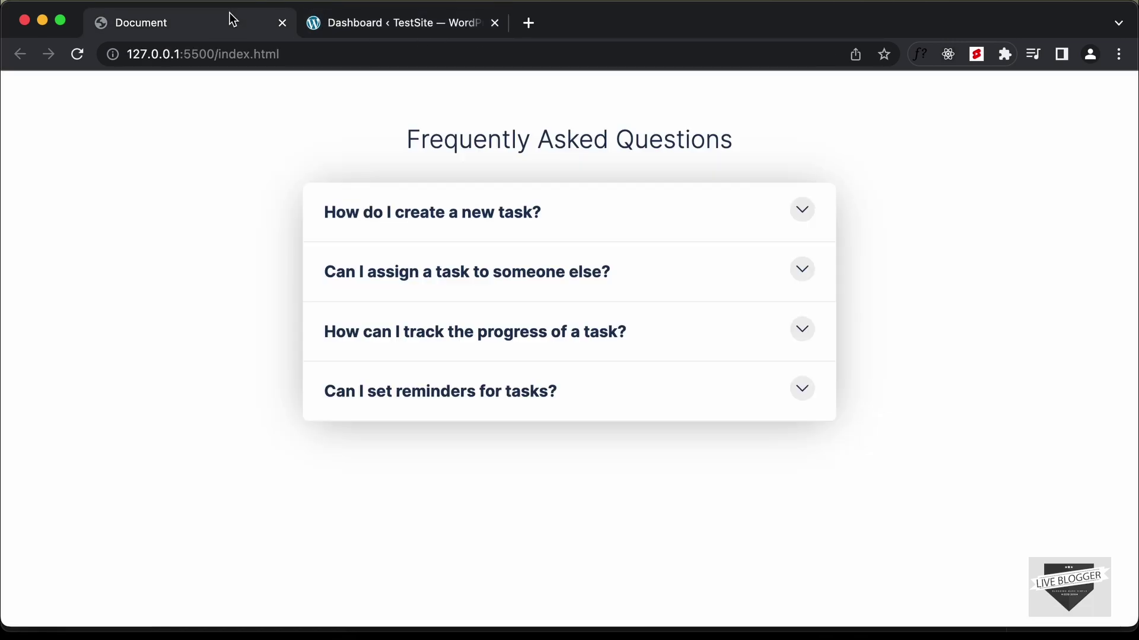
{"action": "left_click", "coordinate": [411, 30]}
{"action": "mouse_move", "coordinate": [59, 235]}
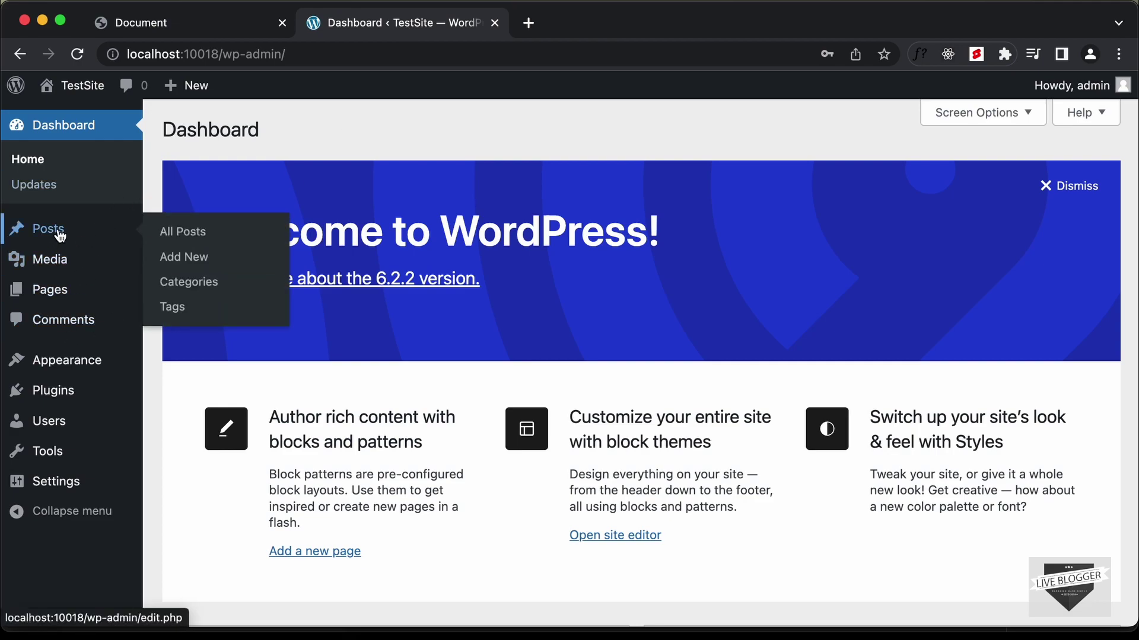
{"action": "left_click", "coordinate": [190, 263]}
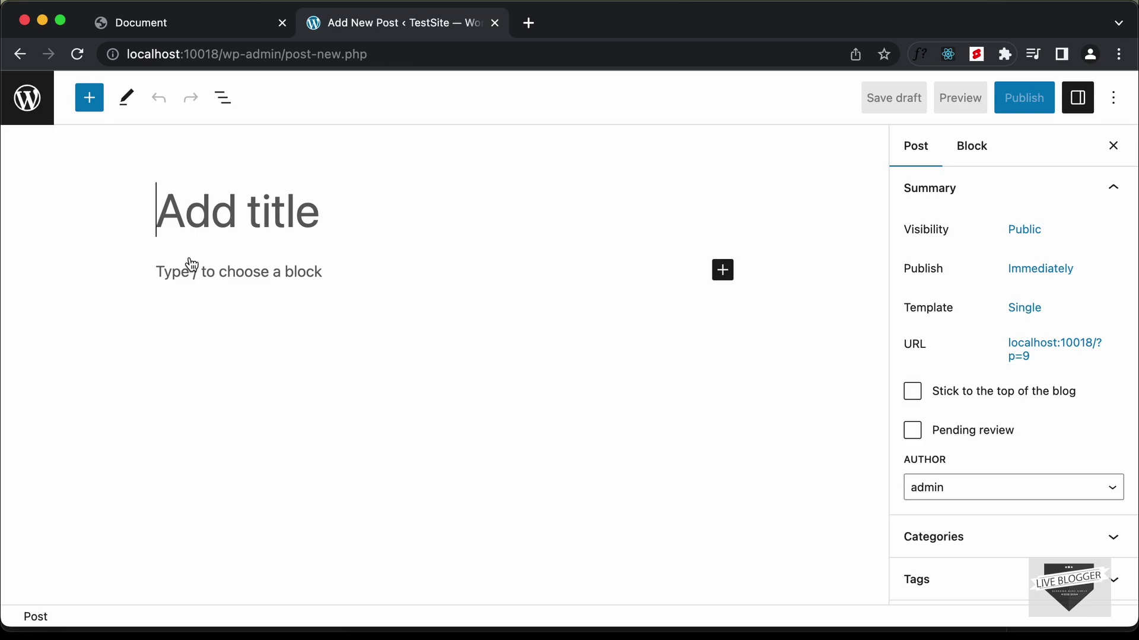
Title the post 'Frequently Asked Questions', correcting the typo.
{"action": "type", "text": "Frequenty"}
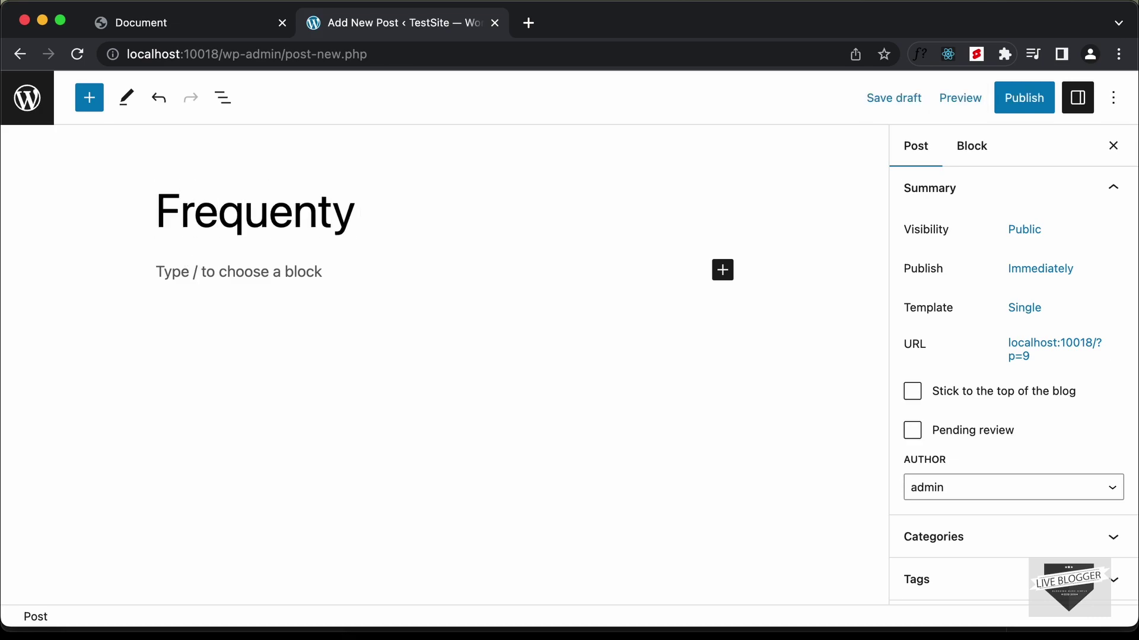
{"action": "key", "text": "BackSpace"}
{"action": "type", "text": "ly Asked Questions"}
Browse the full block inserter list from the post body, then close it.
{"action": "left_click", "coordinate": [455, 264]}
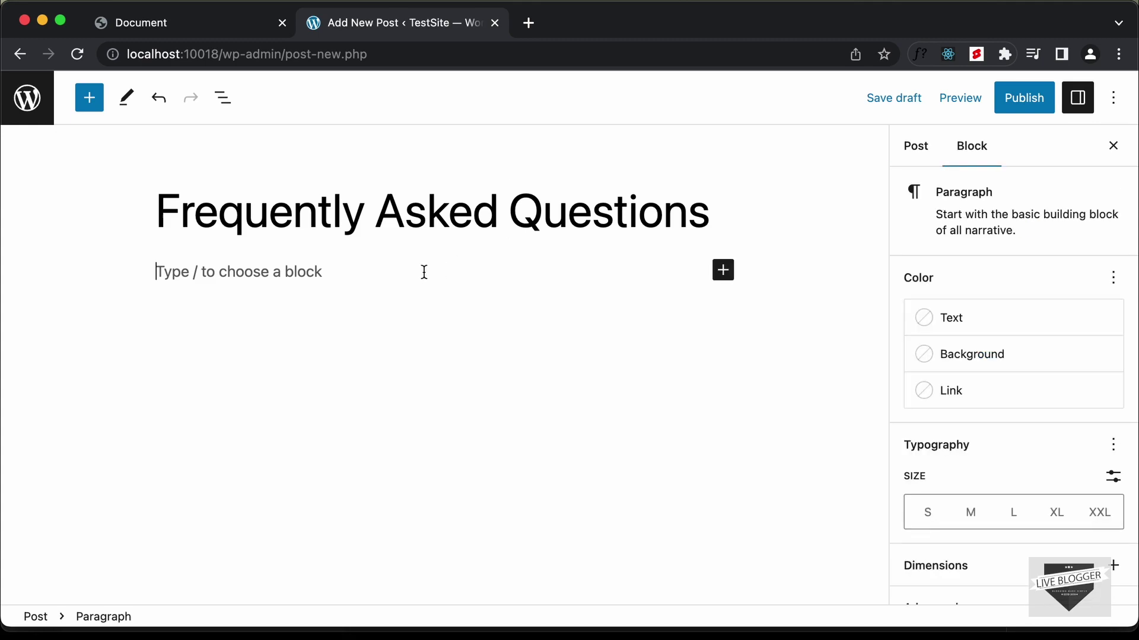
{"action": "left_click", "coordinate": [725, 274]}
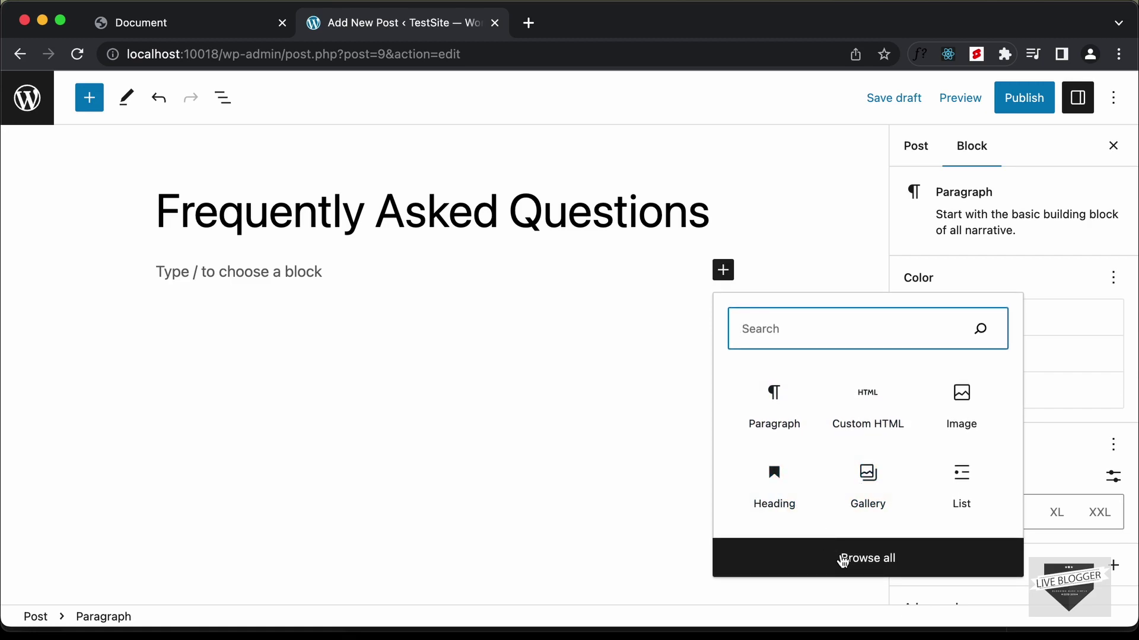
{"action": "left_click", "coordinate": [841, 559]}
{"action": "scroll", "coordinate": [169, 386], "scroll_direction": "down", "scroll_amount": 15}
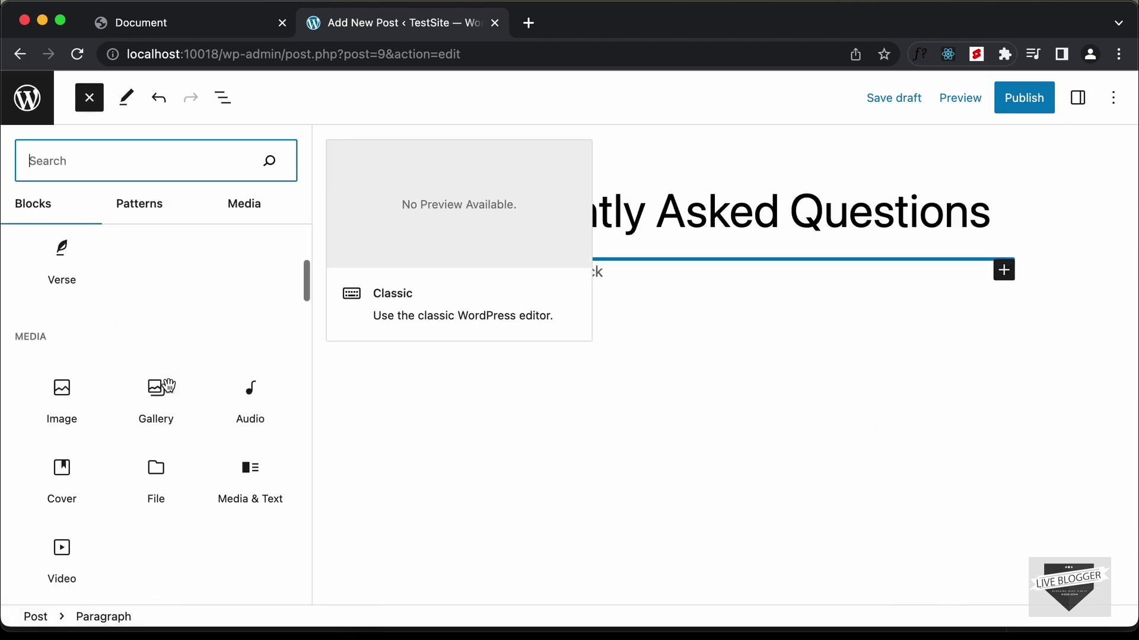
{"action": "scroll", "coordinate": [168, 386], "scroll_direction": "up", "scroll_amount": 15}
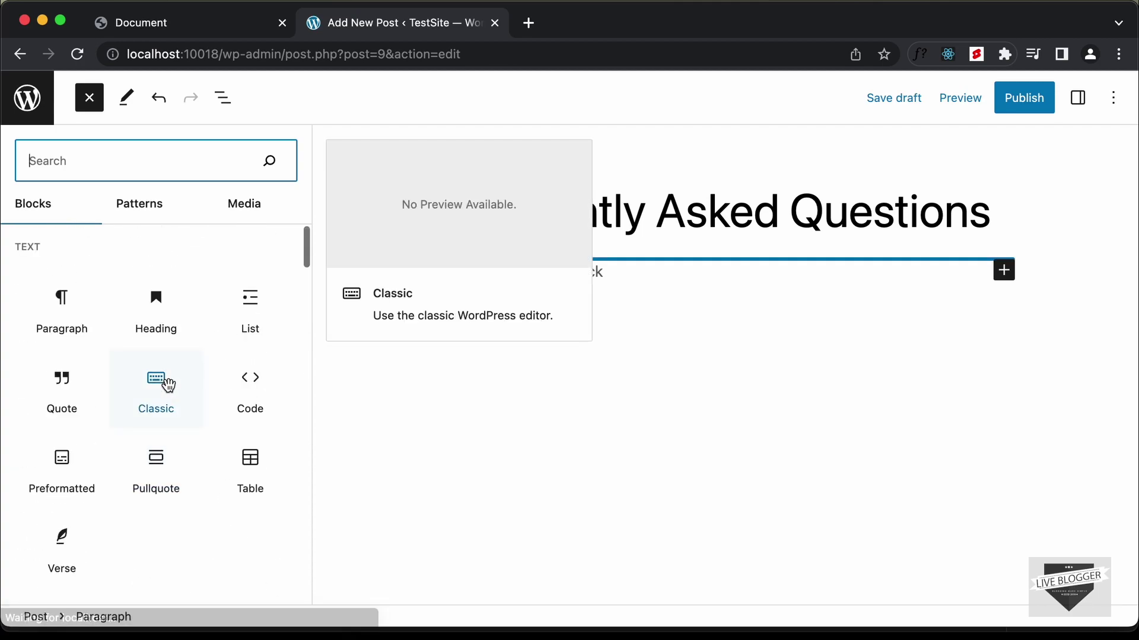
{"action": "left_click", "coordinate": [89, 97]}
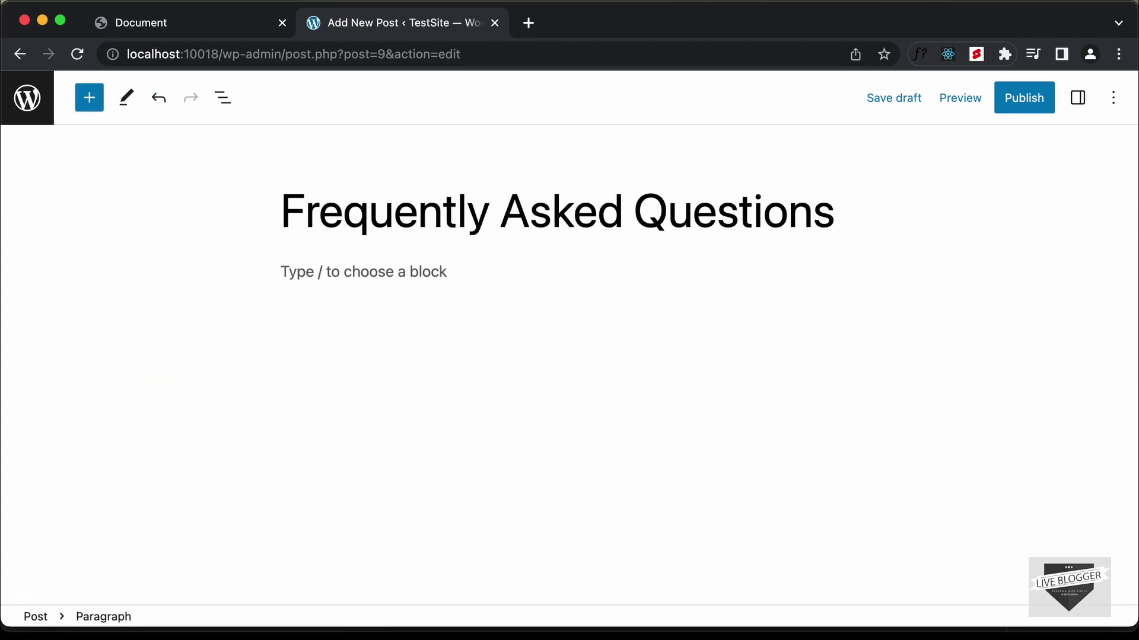
Type the intro paragraph 'These are some frequently asked questions. If you have more questions just contact us.'.
{"action": "left_click", "coordinate": [443, 269]}
{"action": "type", "text": "These are som"}
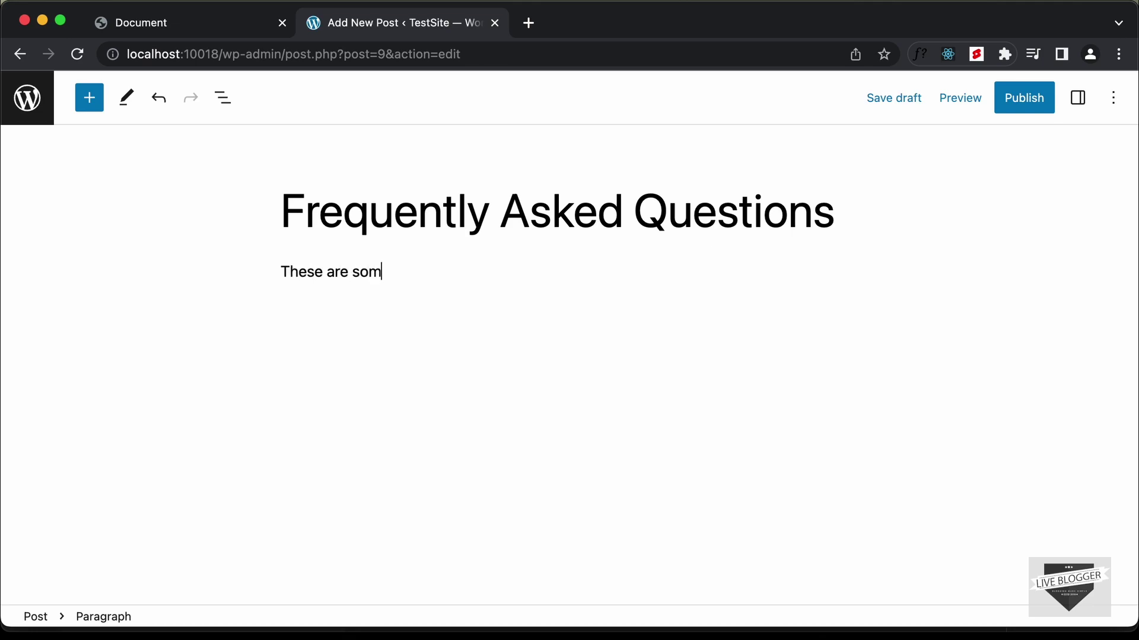
{"action": "type", "text": "e frequently as"}
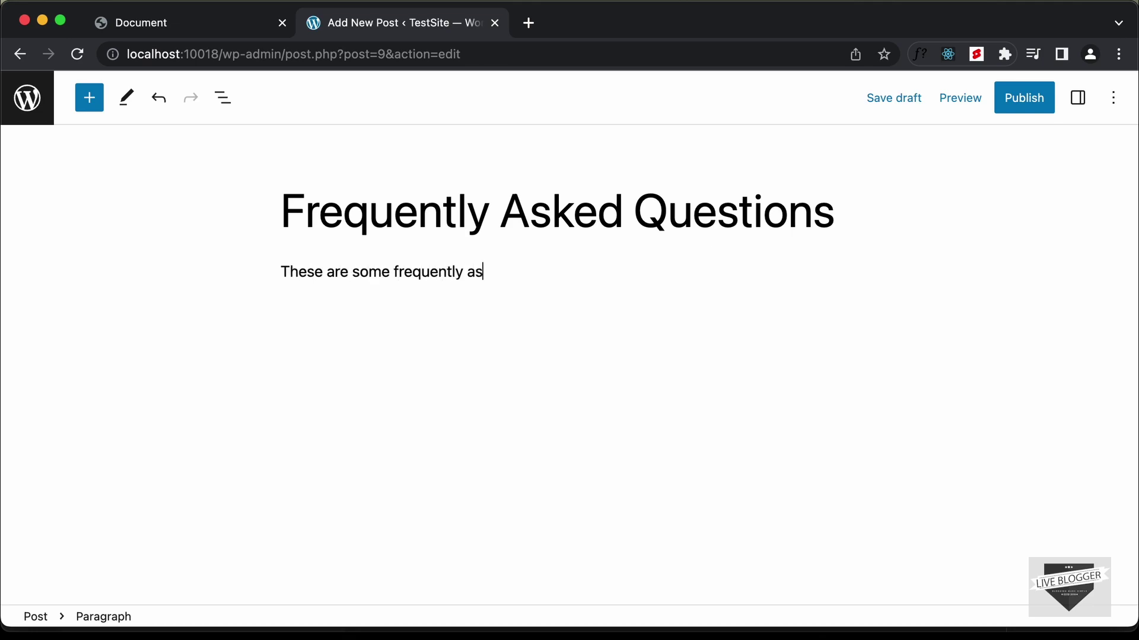
{"action": "type", "text": "ked questions. If you w"}
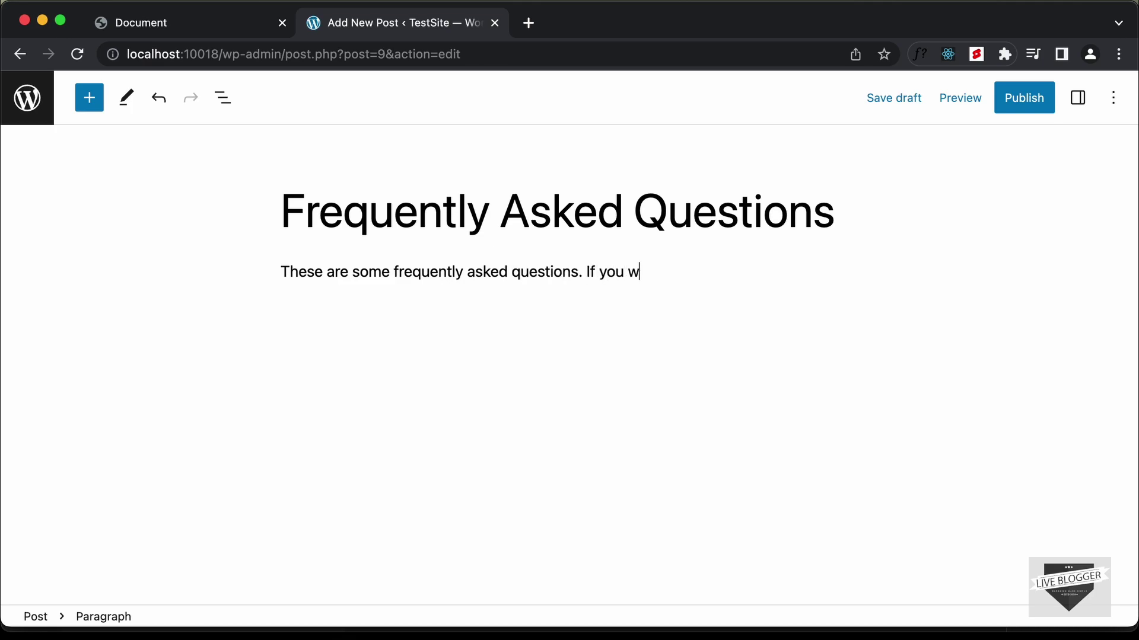
{"action": "key", "text": "BackSpace"}
{"action": "type", "text": "have more questions just conteact us."}
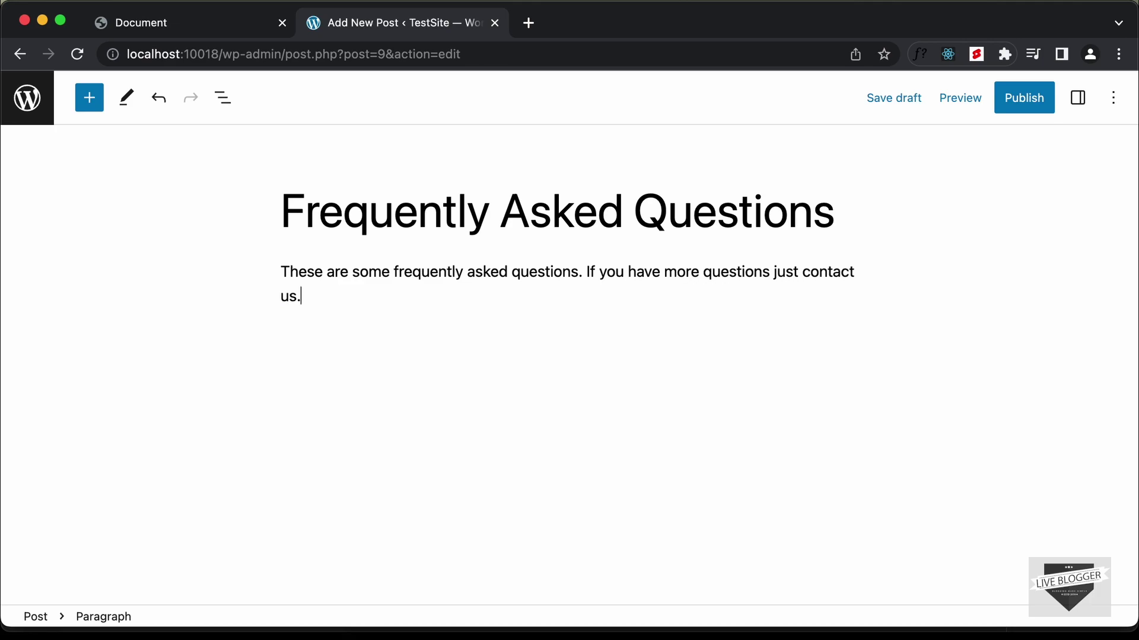
Check the FAQ demo page for reference, then add an empty block below the paragraph.
{"action": "left_click", "coordinate": [203, 34]}
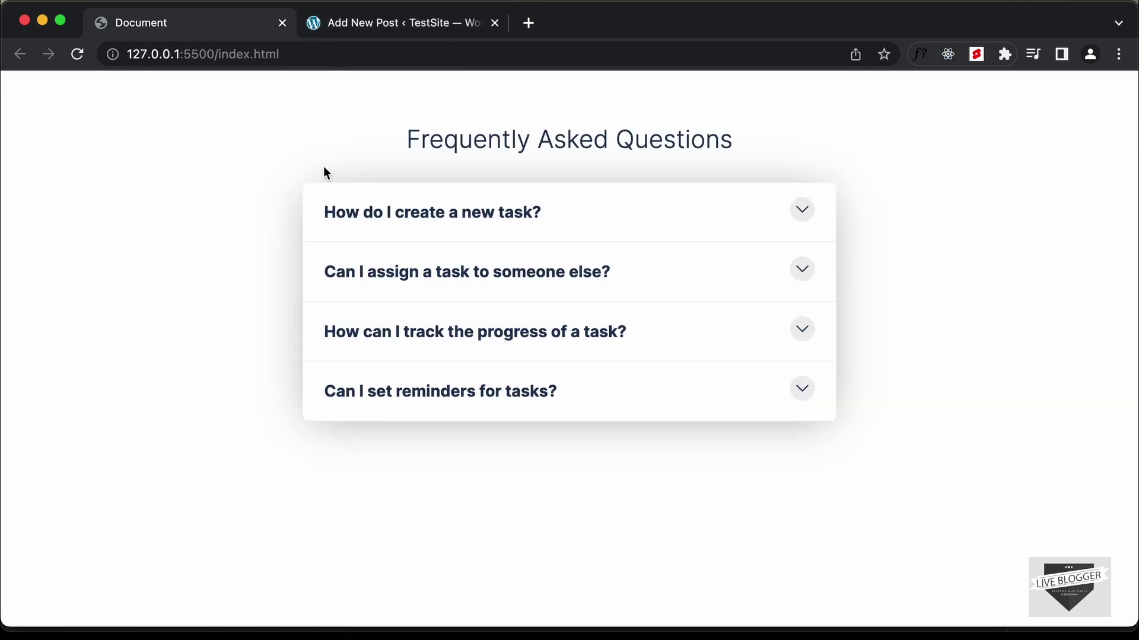
{"action": "left_click", "coordinate": [412, 22]}
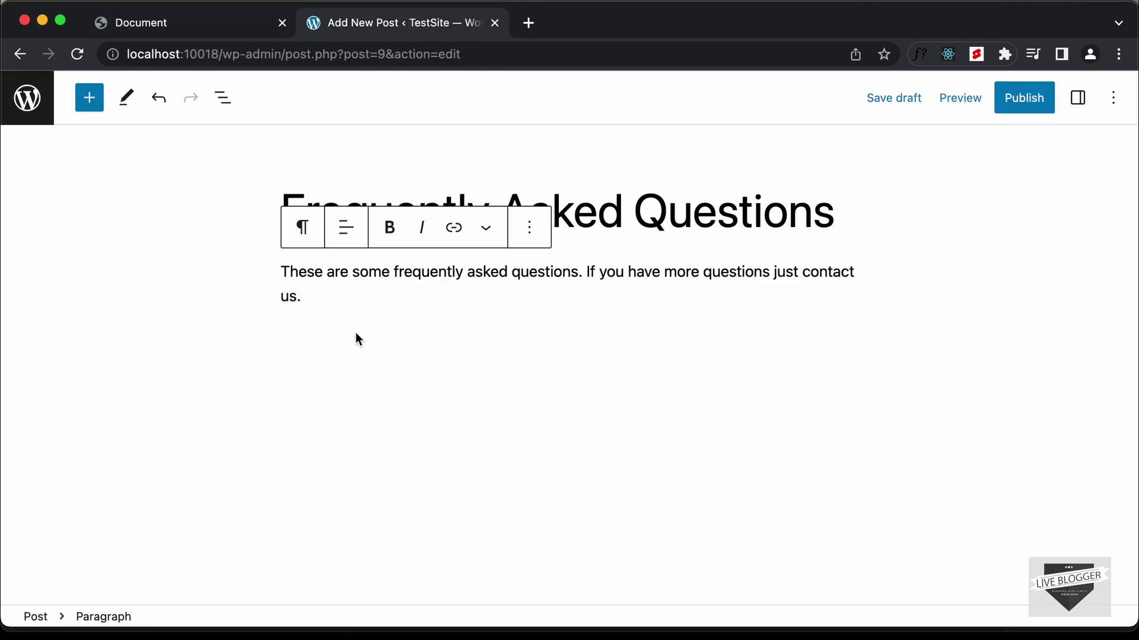
{"action": "left_click", "coordinate": [337, 332]}
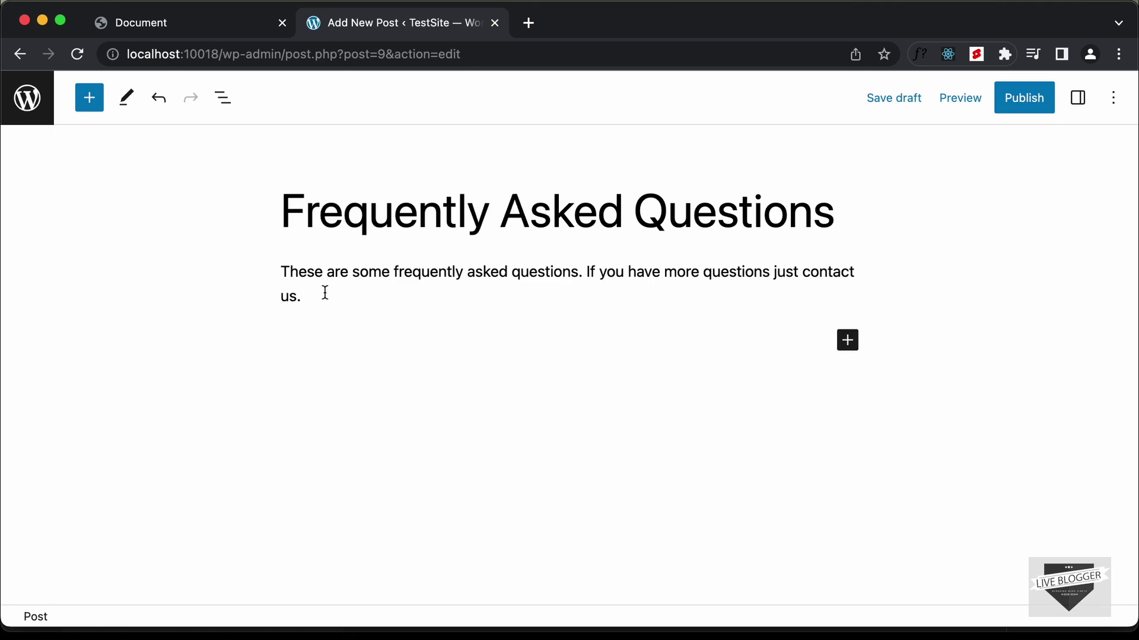
{"action": "left_click", "coordinate": [784, 341]}
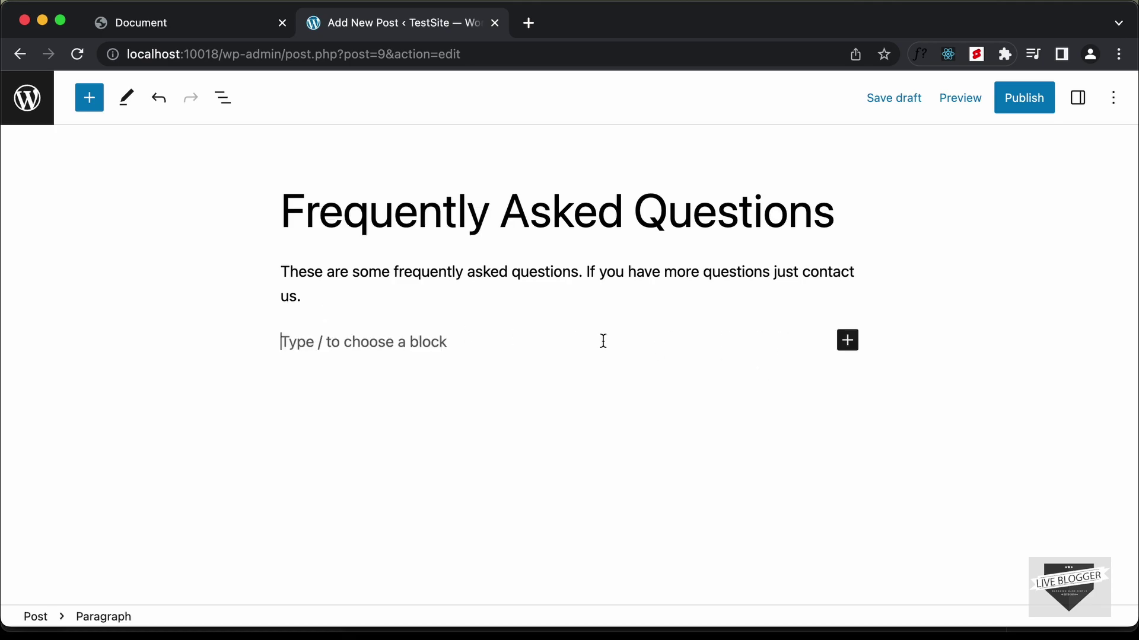
Insert a Custom HTML block and type empty <style></style> tags into it.
{"action": "left_click", "coordinate": [852, 353]}
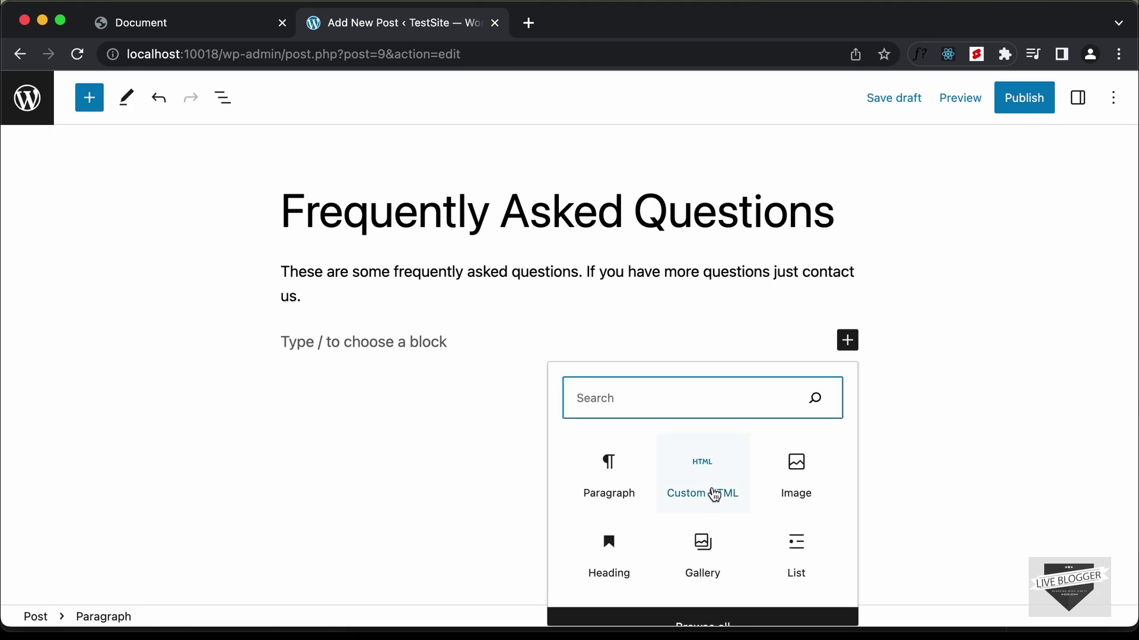
{"action": "type", "text": "cusomte"}
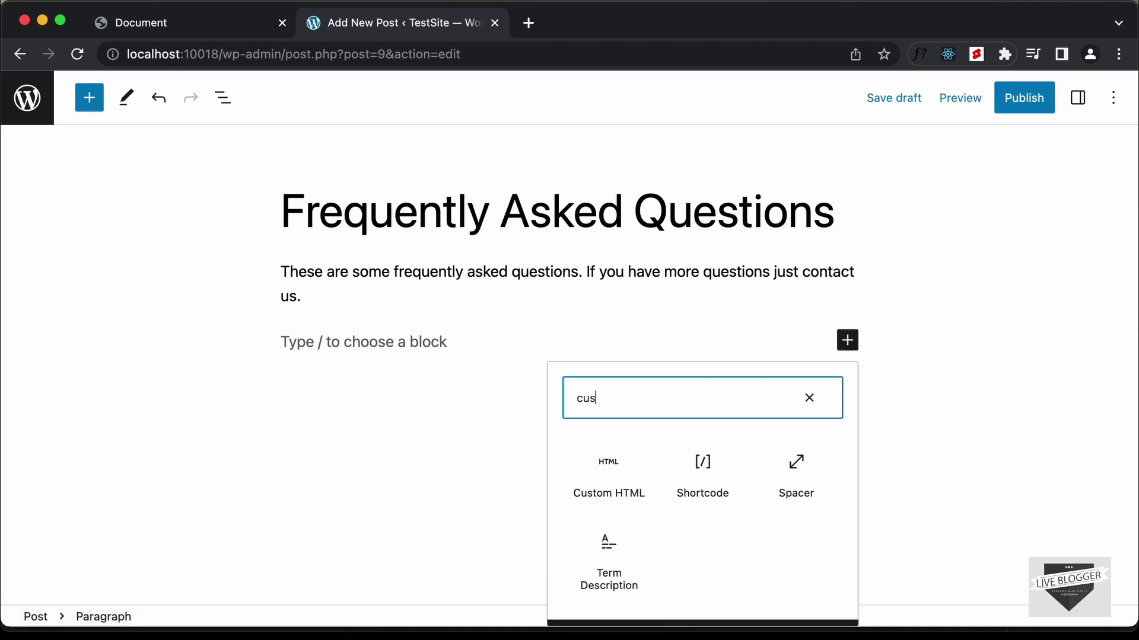
{"action": "key", "text": "BackSpace"}
{"action": "key", "text": "BackSpace"}
{"action": "key", "text": "BackSpace"}
{"action": "key", "text": "BackSpace"}
{"action": "type", "text": "tom ht"}
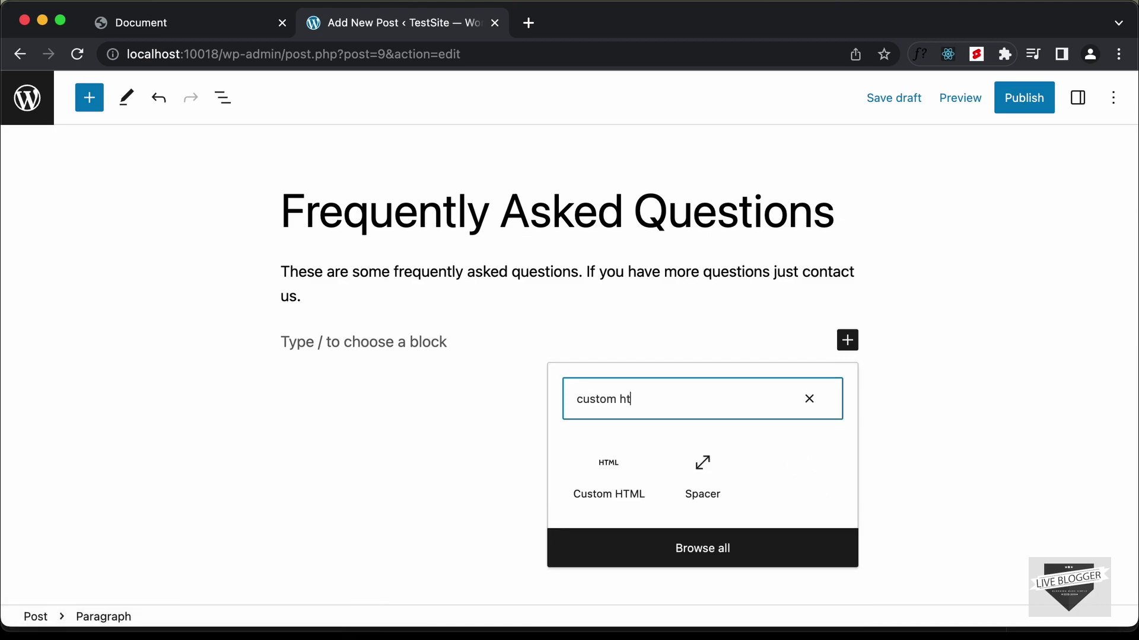
{"action": "left_click", "coordinate": [621, 475]}
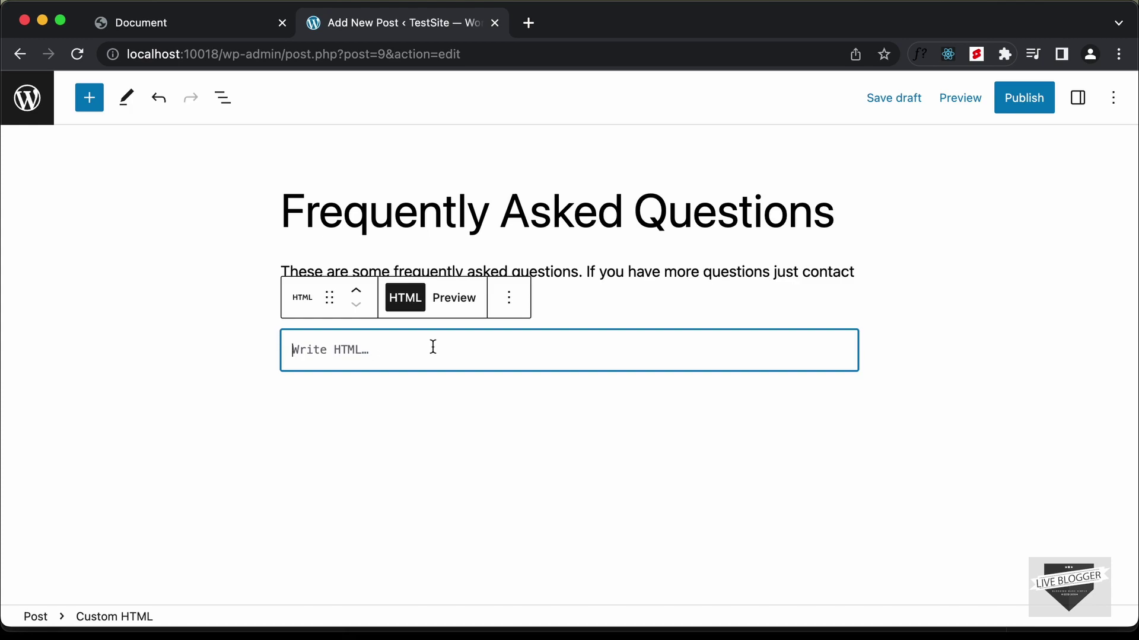
{"action": "type", "text": "<style>"}
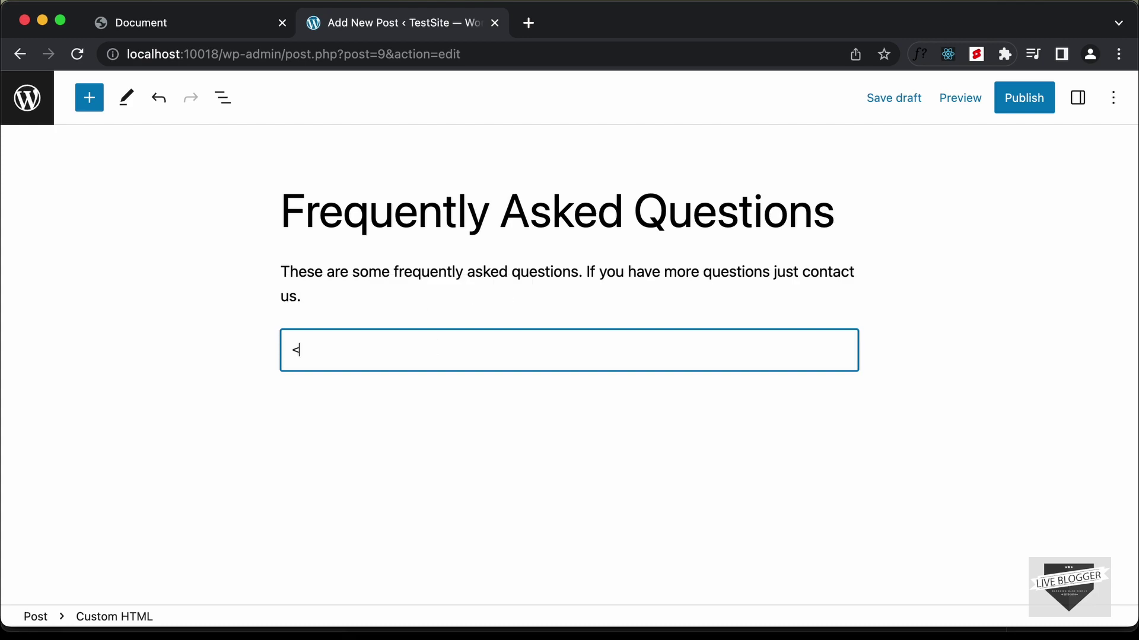
{"action": "key", "text": "Return"}
{"action": "key", "text": "Return"}
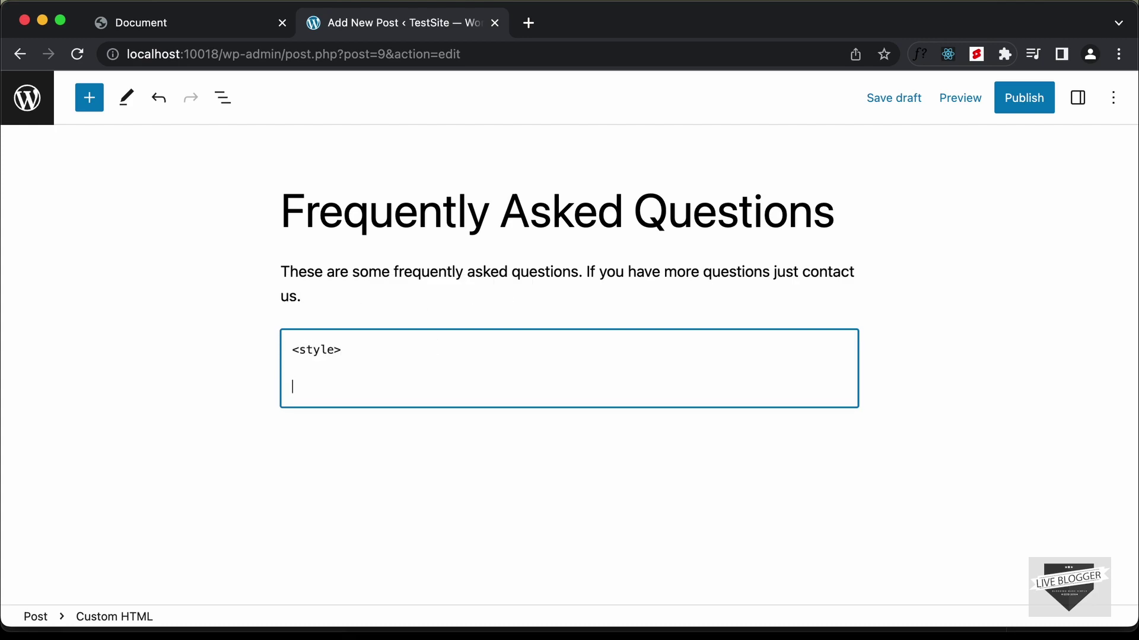
{"action": "type", "text": "</style>"}
In VS Code, open style.css and select its entire contents.
{"action": "key", "text": "super+Tab"}
{"action": "key", "text": "super+Tab"}
{"action": "key", "text": "super+Tab"}
{"action": "key", "text": "super+Tab"}
{"action": "key", "text": "super+Tab"}
{"action": "left_click", "coordinate": [496, 232]}
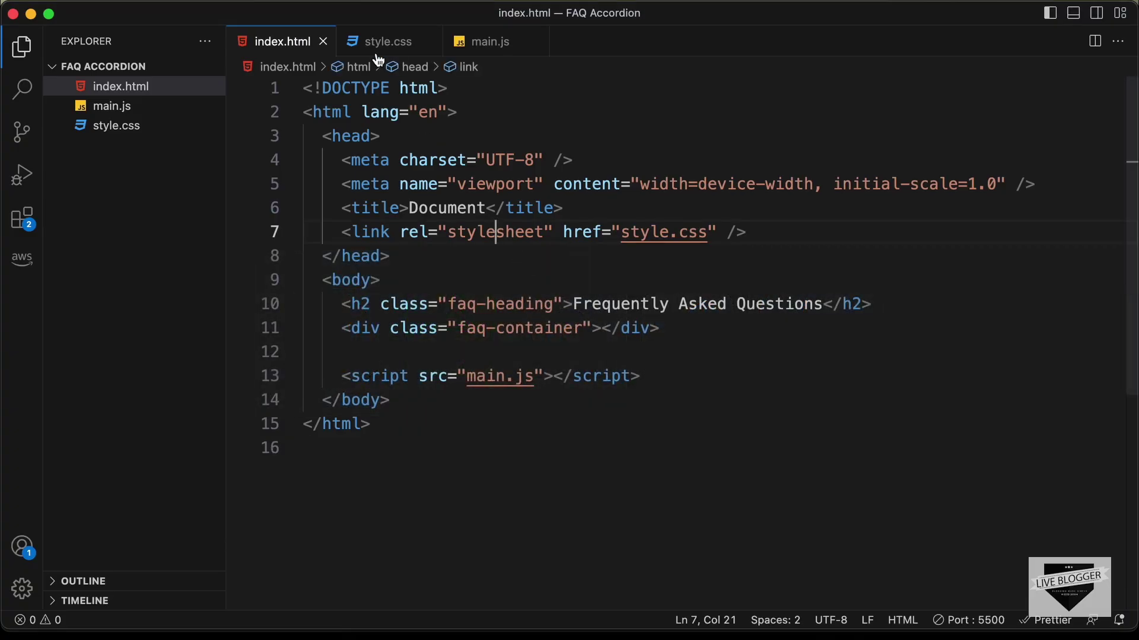
{"action": "left_click", "coordinate": [373, 48]}
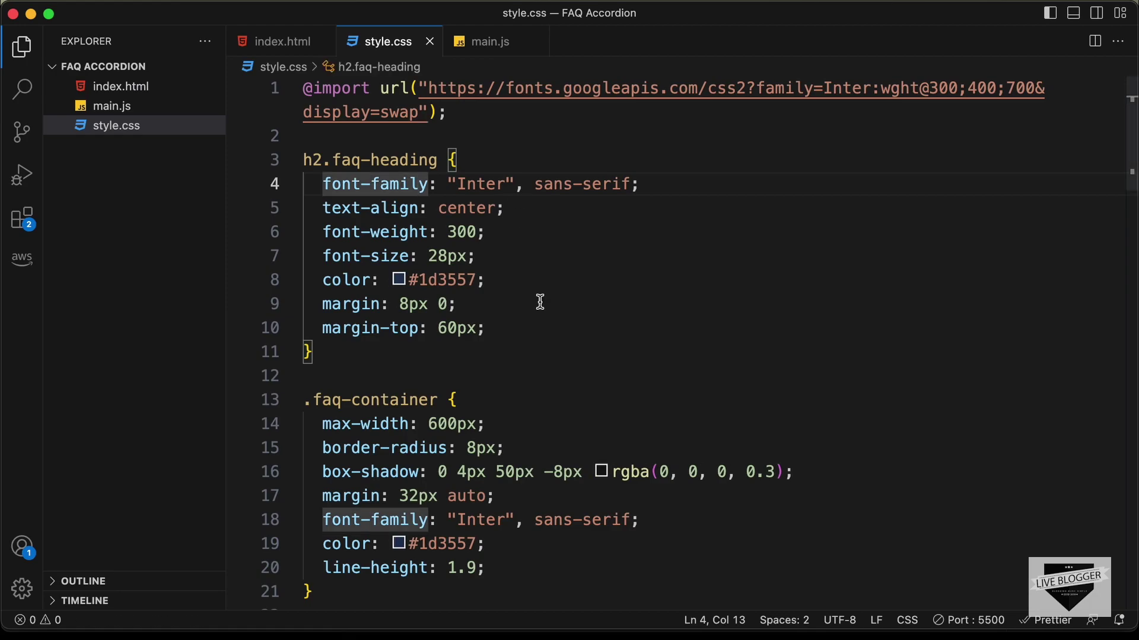
{"action": "left_click", "coordinate": [695, 273]}
{"action": "key", "text": "super+a"}
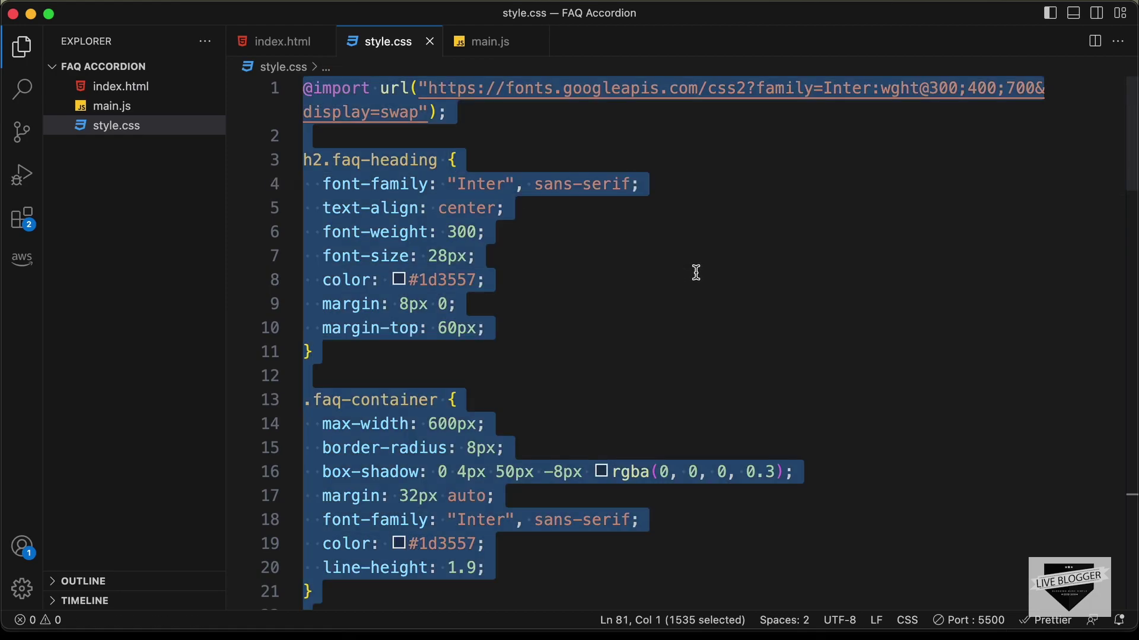
Paste the copied accordion CSS between the style tags and add blank lines after </style>.
{"action": "key", "text": "super+Tab"}
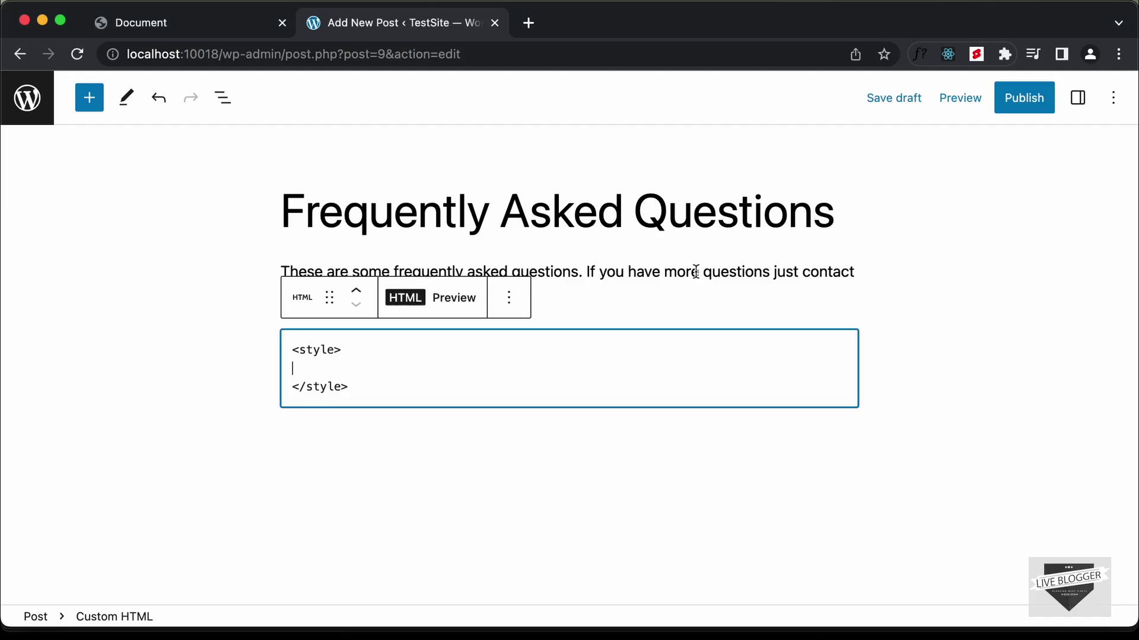
{"action": "left_click", "coordinate": [333, 373]}
{"action": "key", "text": "super+v"}
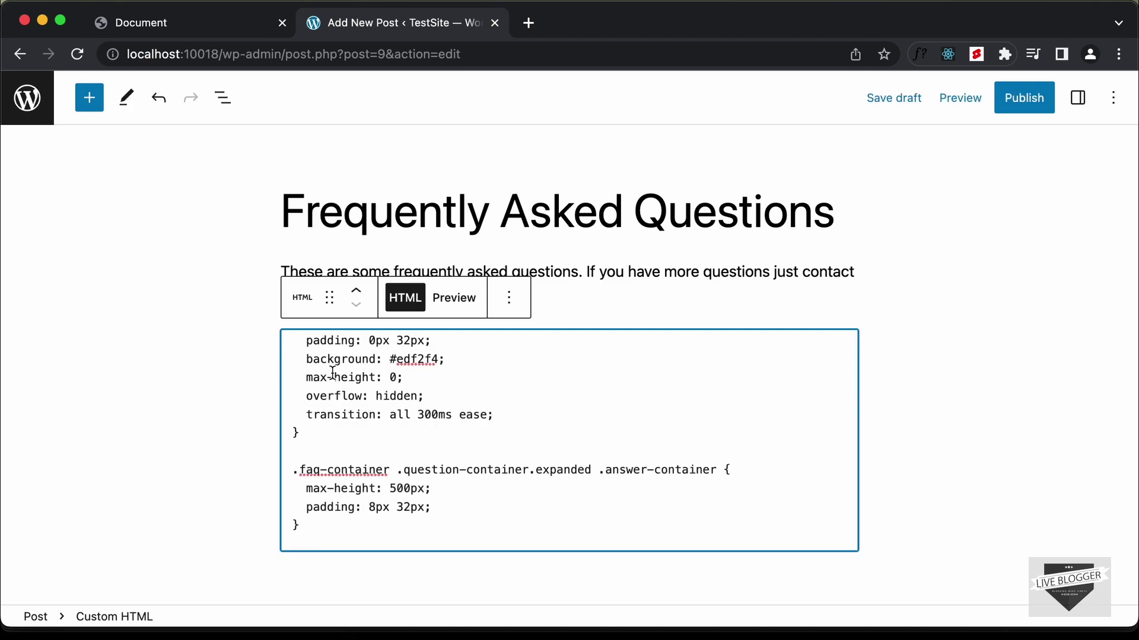
{"action": "key", "text": "super+Down"}
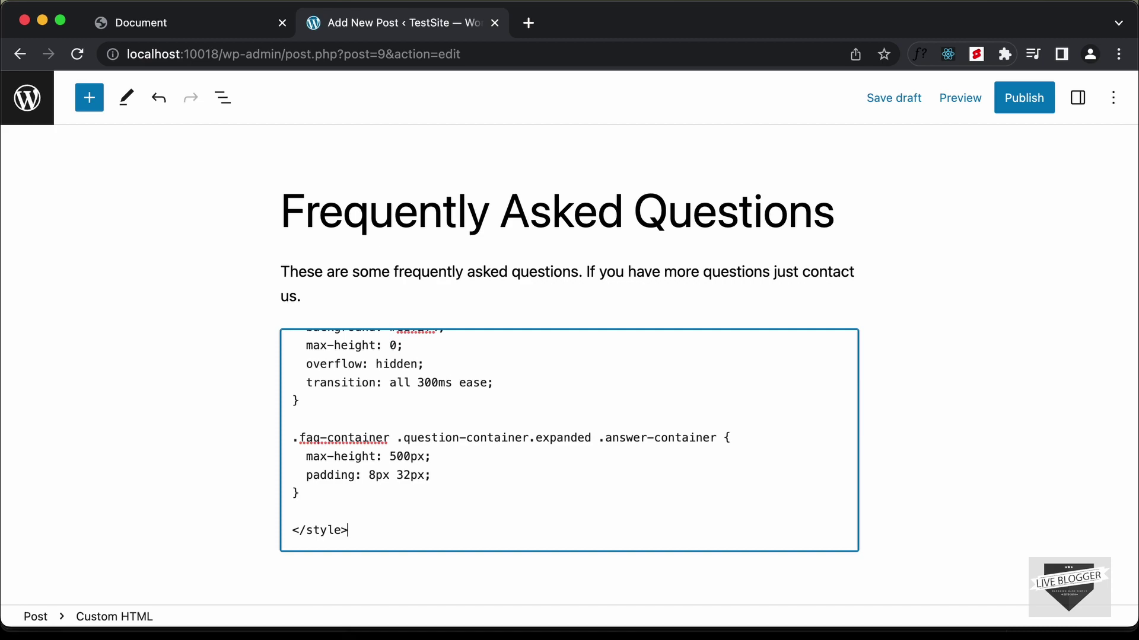
{"action": "key", "text": "Return"}
{"action": "key", "text": "Return"}
{"action": "key", "text": "Return"}
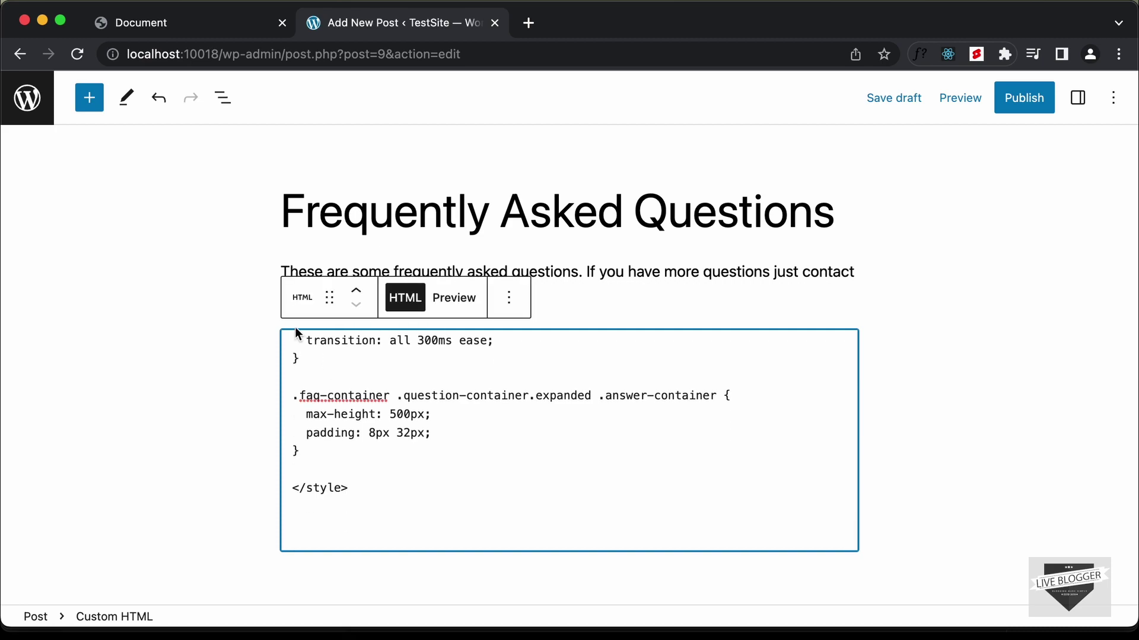
{"action": "scroll", "coordinate": [407, 447], "scroll_direction": "down", "scroll_amount": 1}
Copy the FAQ heading, container and script lines from index.html and paste them after </style>.
{"action": "key", "text": "super+Tab"}
{"action": "left_click", "coordinate": [552, 236]}
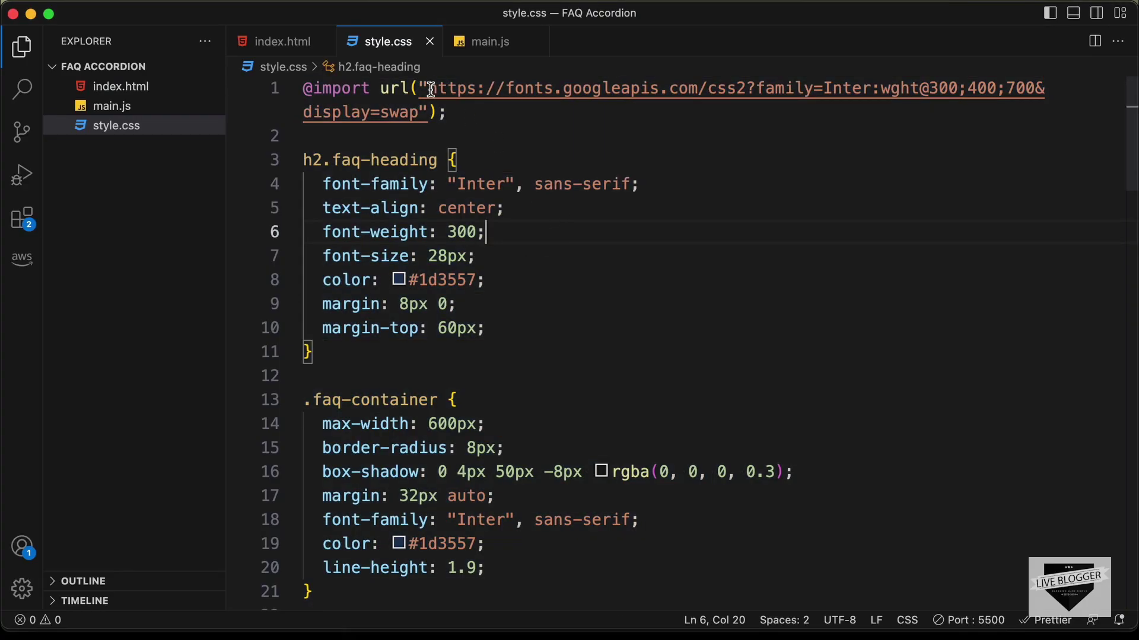
{"action": "left_click", "coordinate": [285, 41]}
{"action": "left_click", "coordinate": [347, 312]}
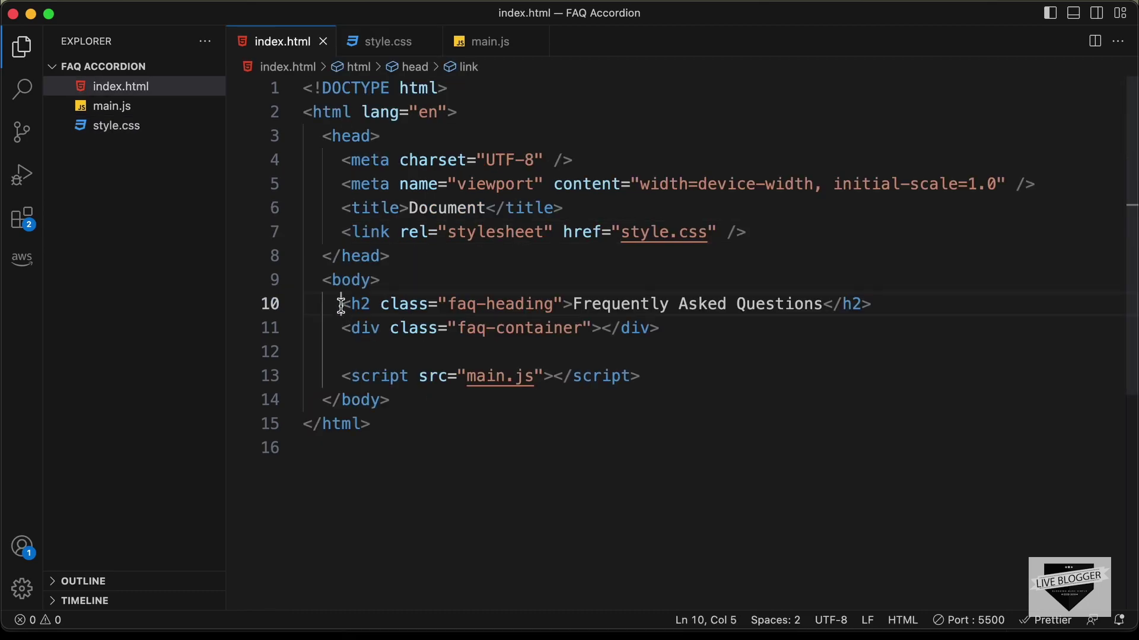
{"action": "left_click", "coordinate": [669, 373], "text": "shift"}
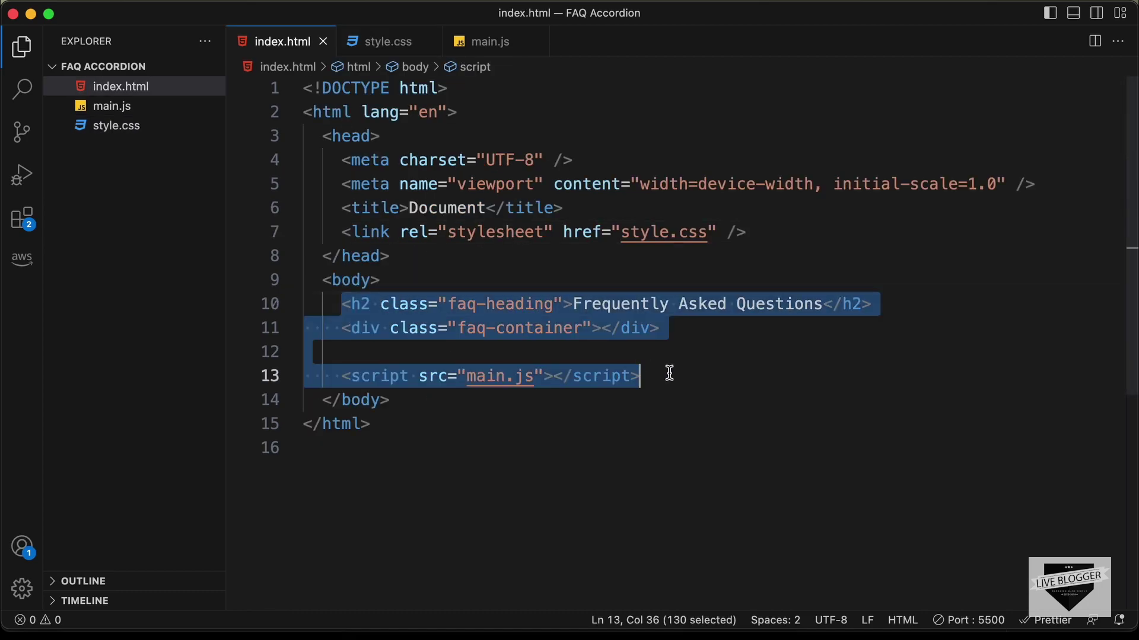
{"action": "key", "text": "super+c"}
{"action": "key", "text": "super+Tab"}
{"action": "key", "text": "super+v"}
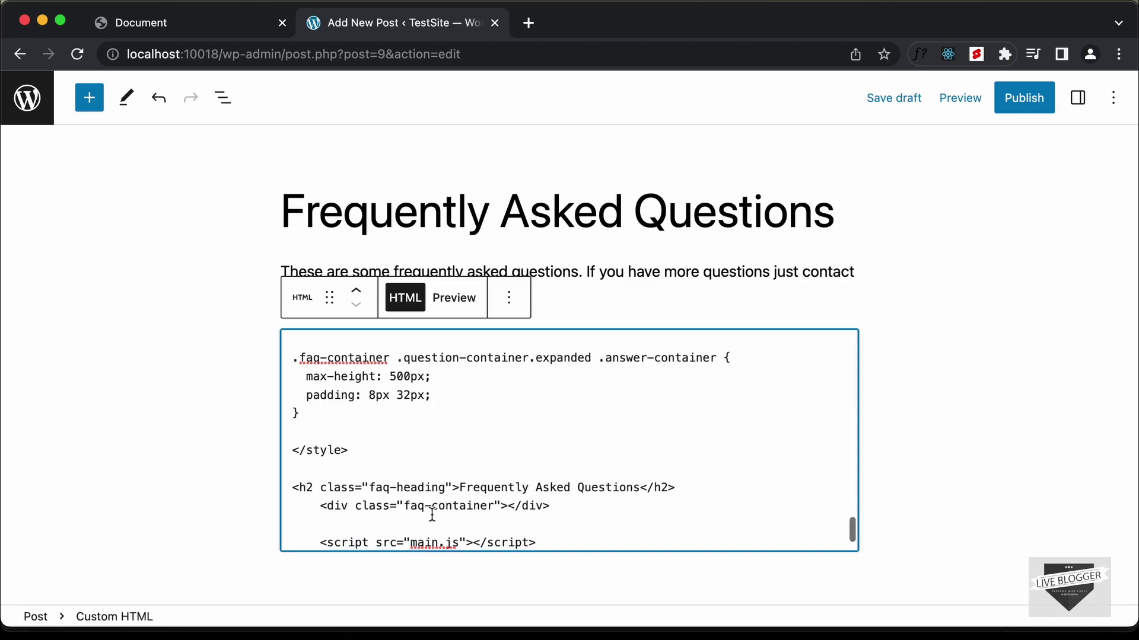
Delete src="main.js" from the script tag, open blank lines inside it, and remove its indentation.
{"action": "scroll", "coordinate": [433, 515], "scroll_direction": "down", "scroll_amount": 3}
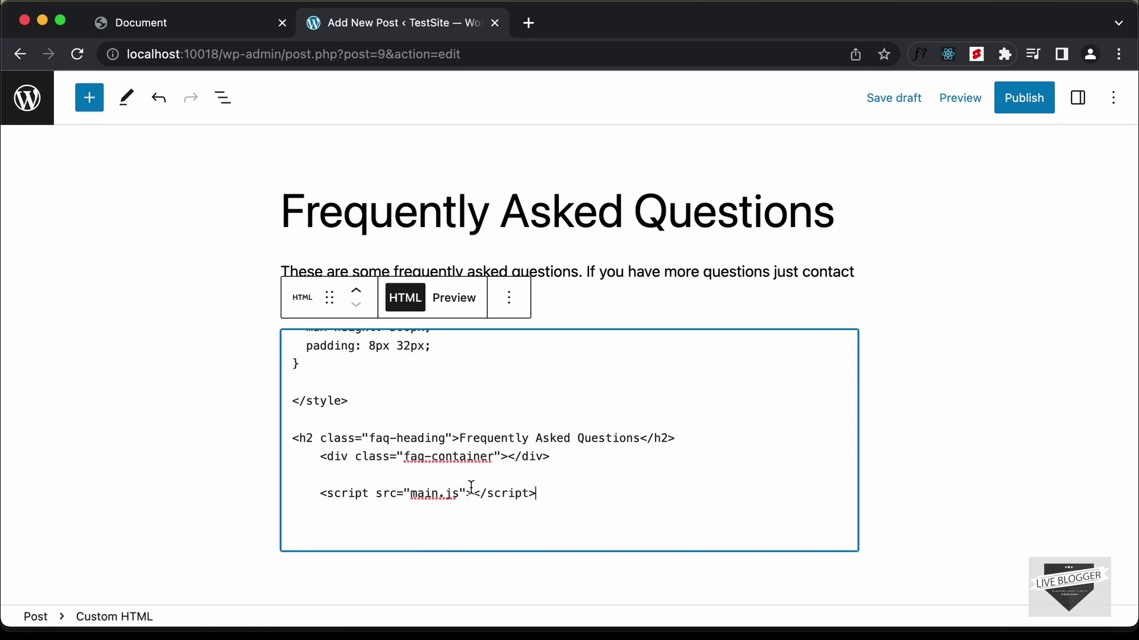
{"action": "left_click_drag", "start_coordinate": [468, 494], "coordinate": [369, 494]}
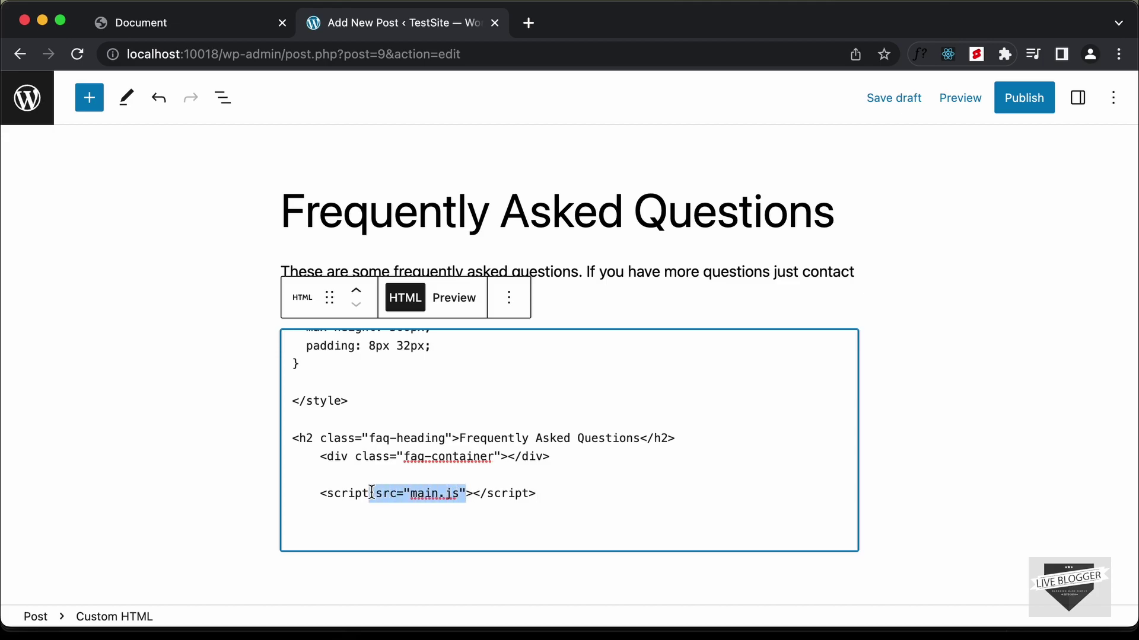
{"action": "key", "text": "BackSpace"}
{"action": "key", "text": "Right"}
{"action": "key", "text": "Return"}
{"action": "key", "text": "Return"}
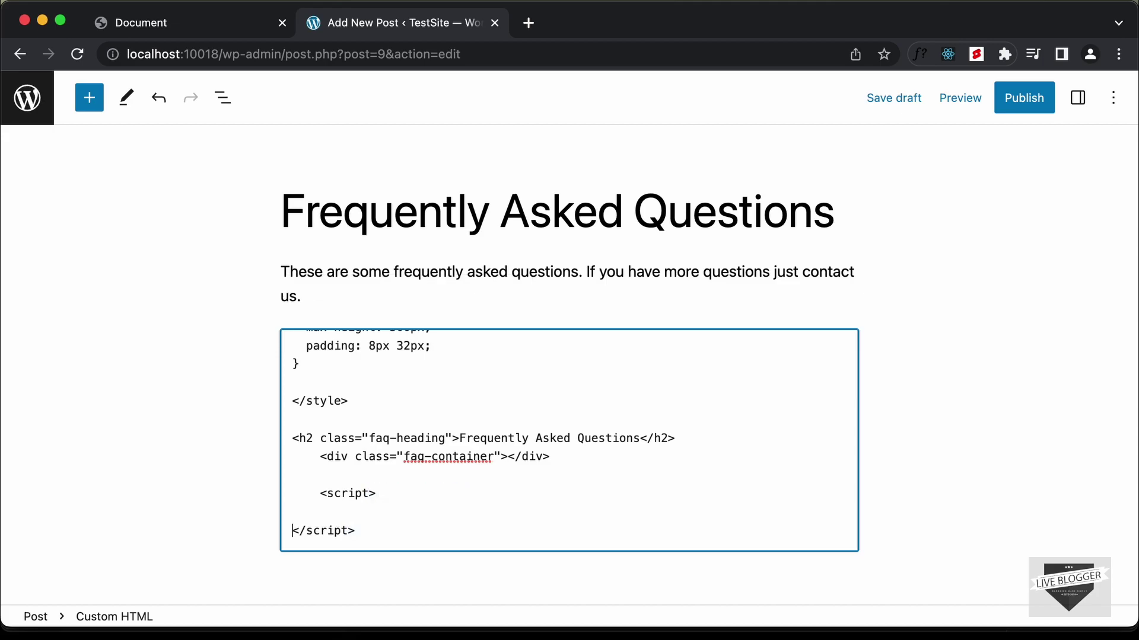
{"action": "key", "text": "Right"}
{"action": "key", "text": "Right"}
{"action": "key", "text": "Right"}
{"action": "key", "text": "BackSpace"}
{"action": "key", "text": "BackSpace"}
{"action": "key", "text": "BackSpace"}
{"action": "key", "text": "BackSpace"}
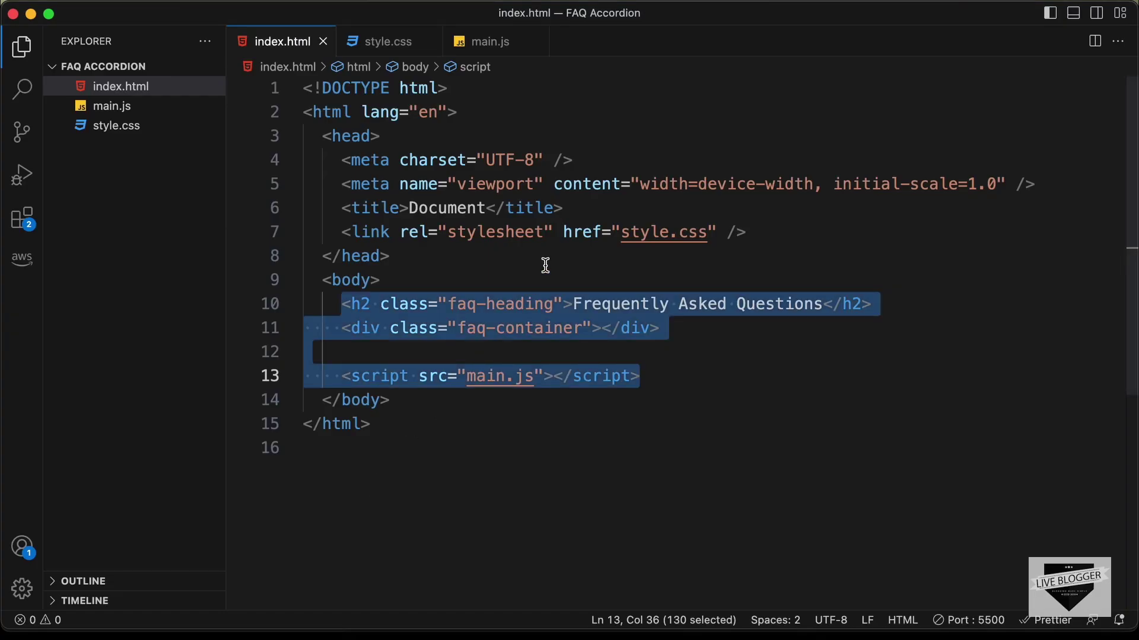
{"action": "left_click", "coordinate": [544, 265]}
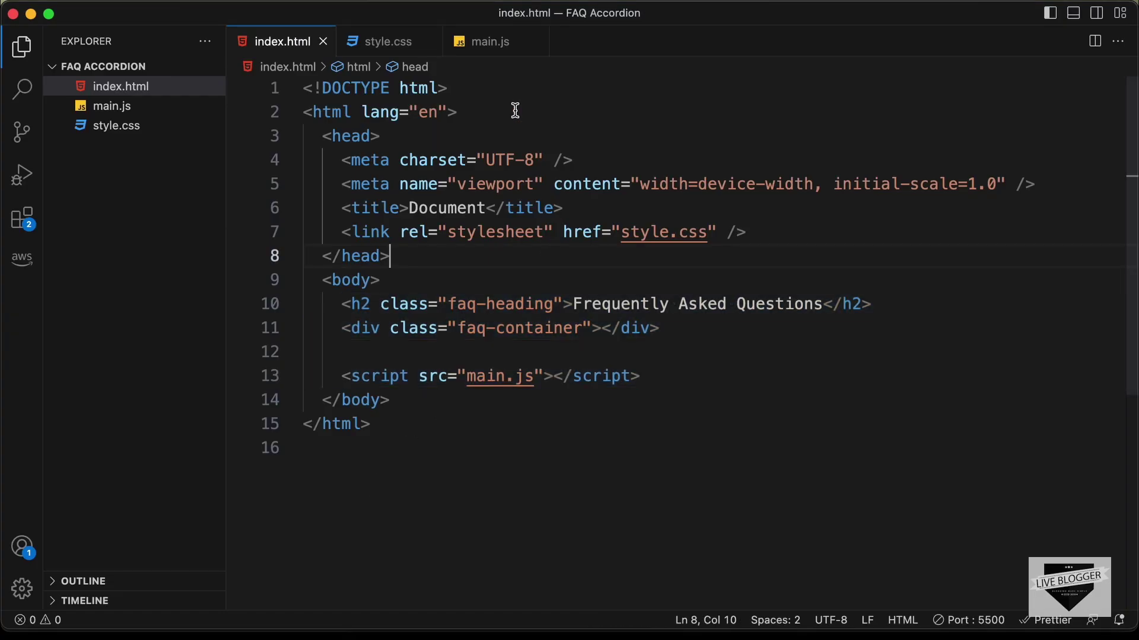
Copy all of main.js in VS Code and paste it between the block's script tags.
{"action": "left_click", "coordinate": [501, 52]}
{"action": "key", "text": "super+a"}
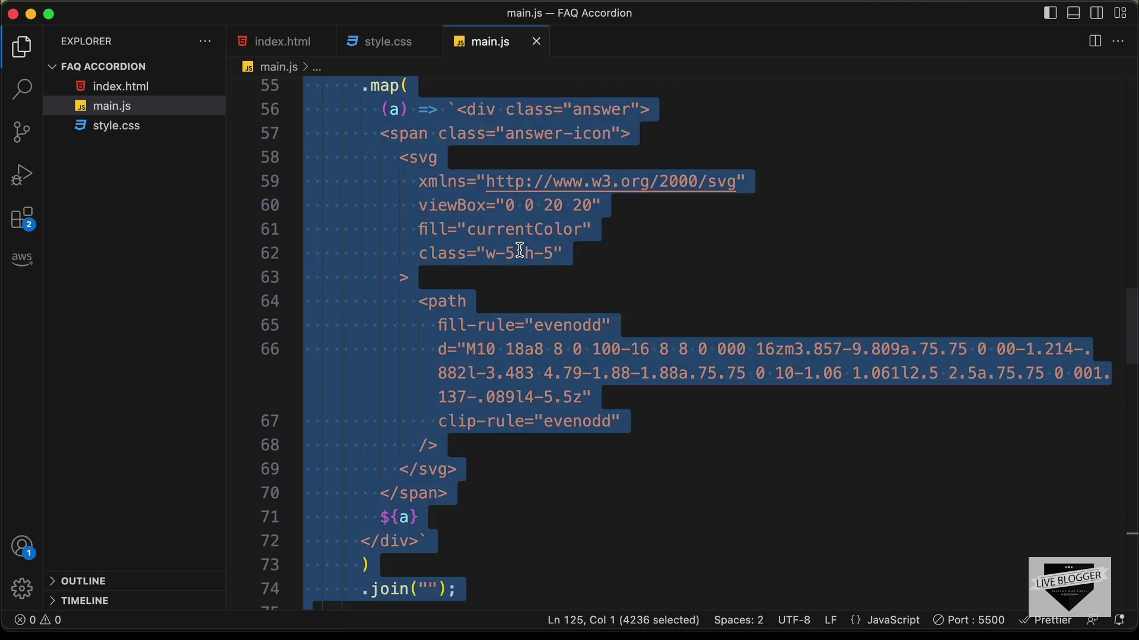
{"action": "key", "text": "super+Tab"}
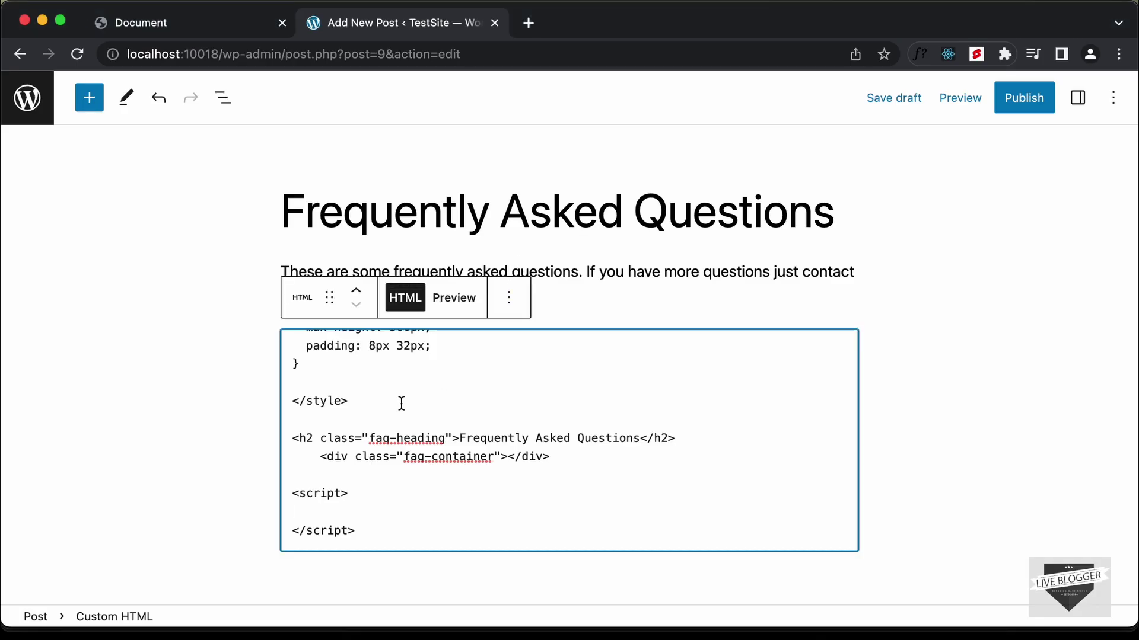
{"action": "key", "text": "super+v"}
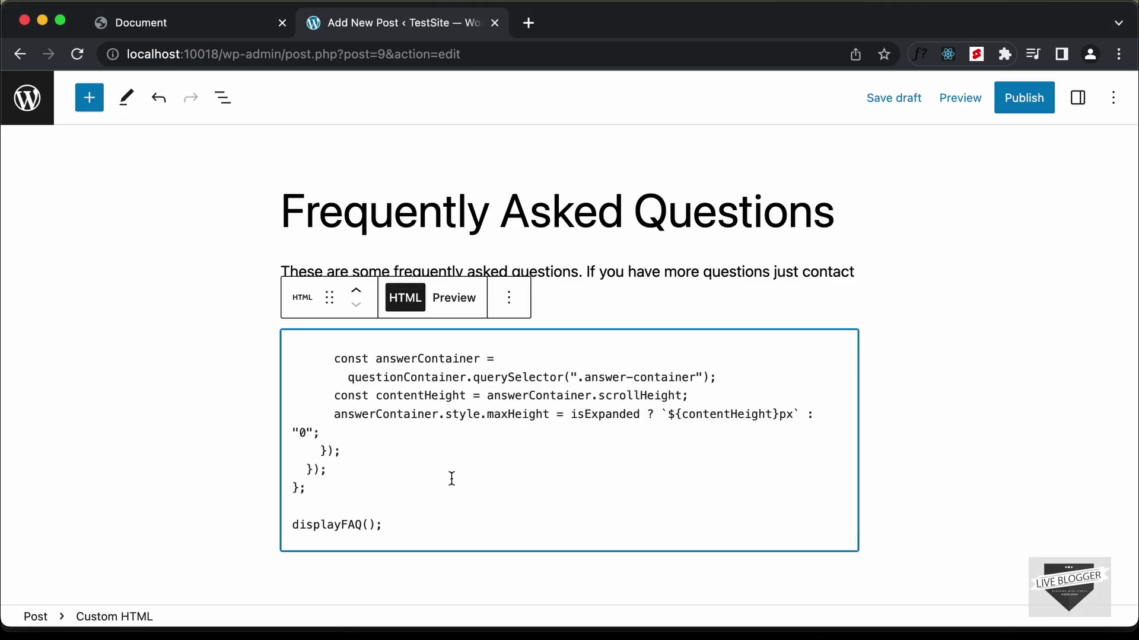
{"action": "key", "text": "super+Tab"}
{"action": "left_click", "coordinate": [522, 337]}
{"action": "scroll", "coordinate": [519, 338], "scroll_direction": "up", "scroll_amount": 15}
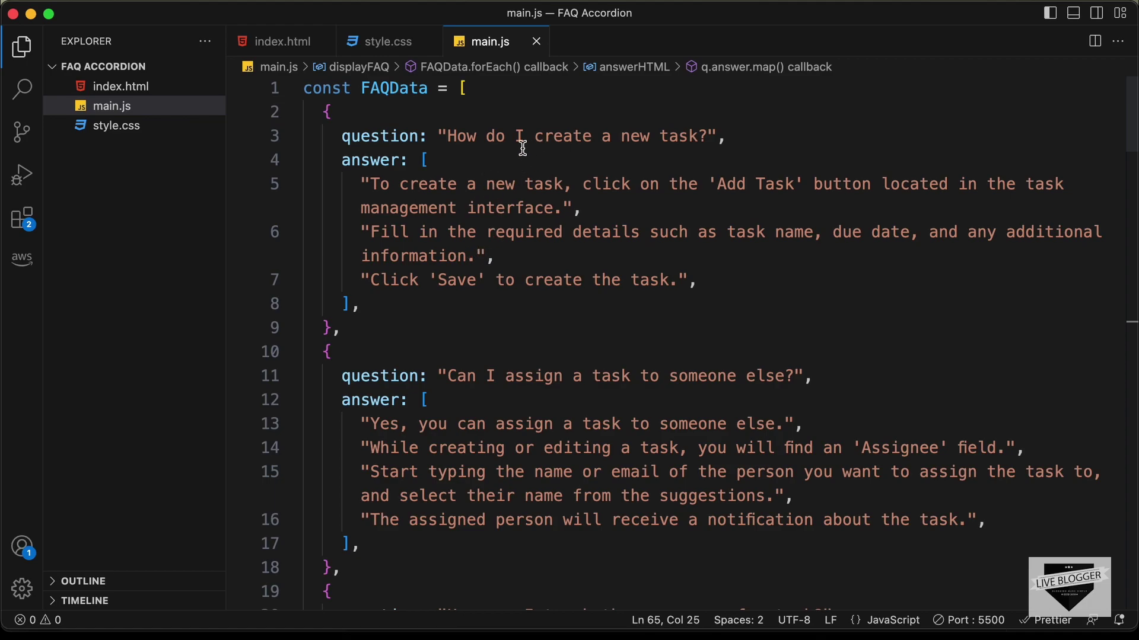
Review the FAQData questions and answers in main.js, then switch to the index.html tab.
{"action": "left_click_drag", "start_coordinate": [577, 138], "coordinate": [708, 140]}
{"action": "left_click", "coordinate": [369, 178]}
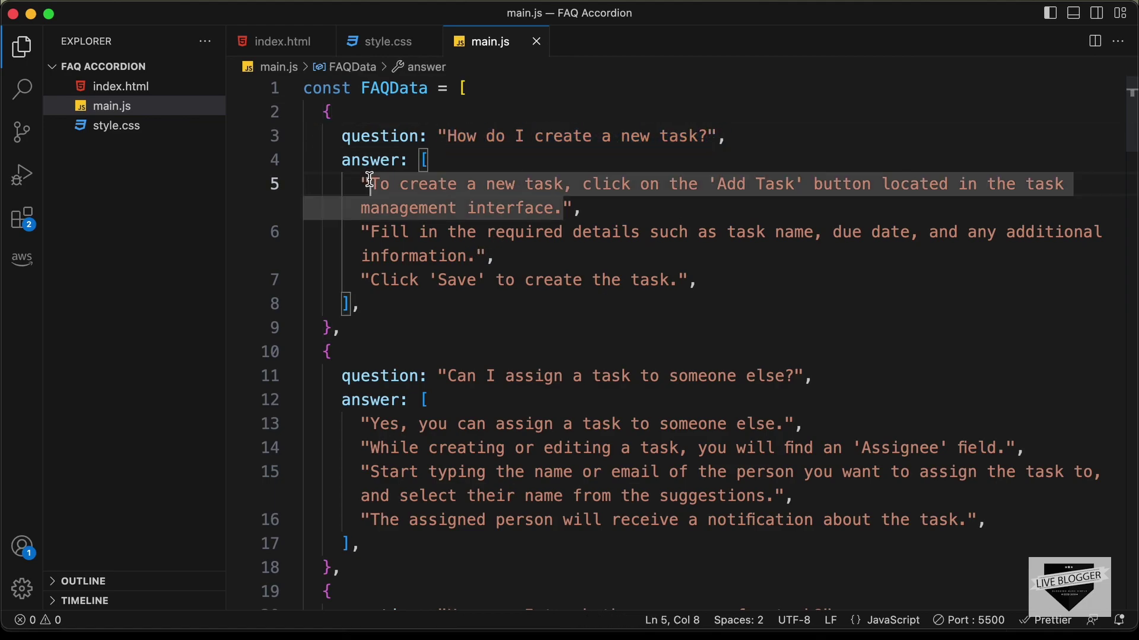
{"action": "left_click", "coordinate": [717, 284]}
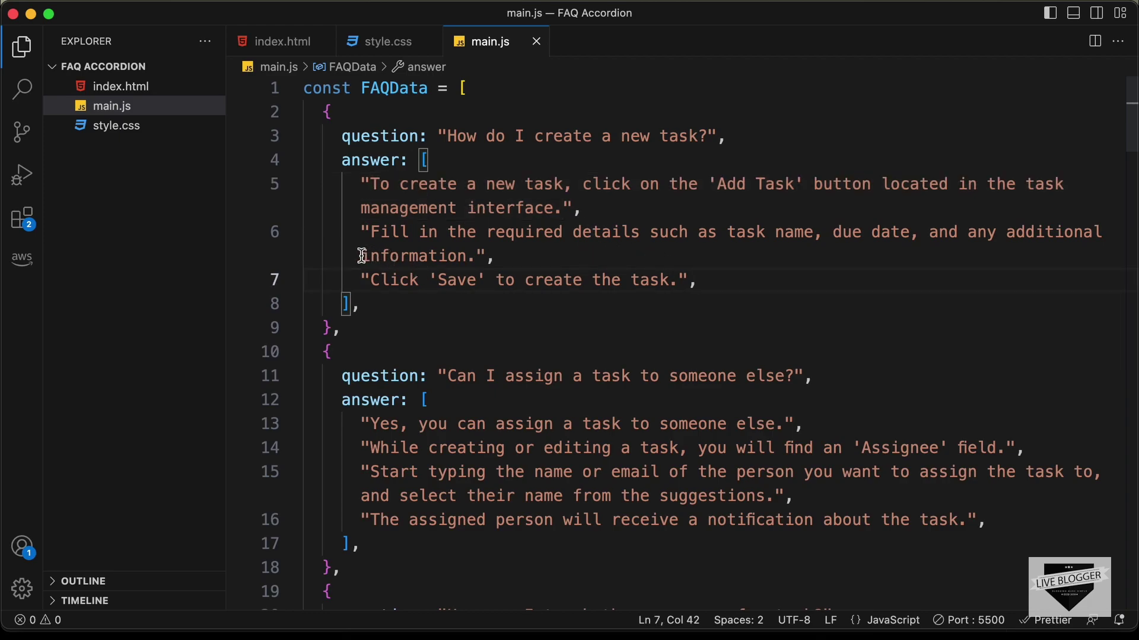
{"action": "left_click_drag", "start_coordinate": [362, 280], "coordinate": [691, 280]}
{"action": "left_click", "coordinate": [735, 282]}
{"action": "key", "text": "super+z"}
{"action": "key", "text": "super+z"}
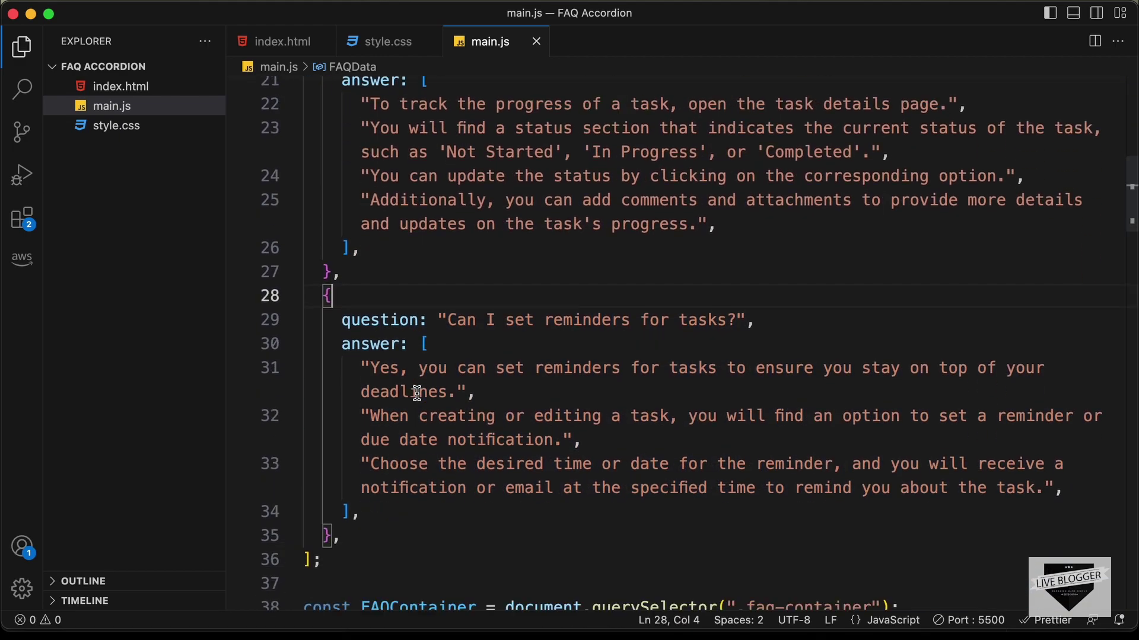
{"action": "scroll", "coordinate": [417, 393], "scroll_direction": "down", "scroll_amount": 5}
{"action": "scroll", "coordinate": [362, 158], "scroll_direction": "up", "scroll_amount": 3}
{"action": "left_click_drag", "start_coordinate": [323, 211], "coordinate": [375, 455]}
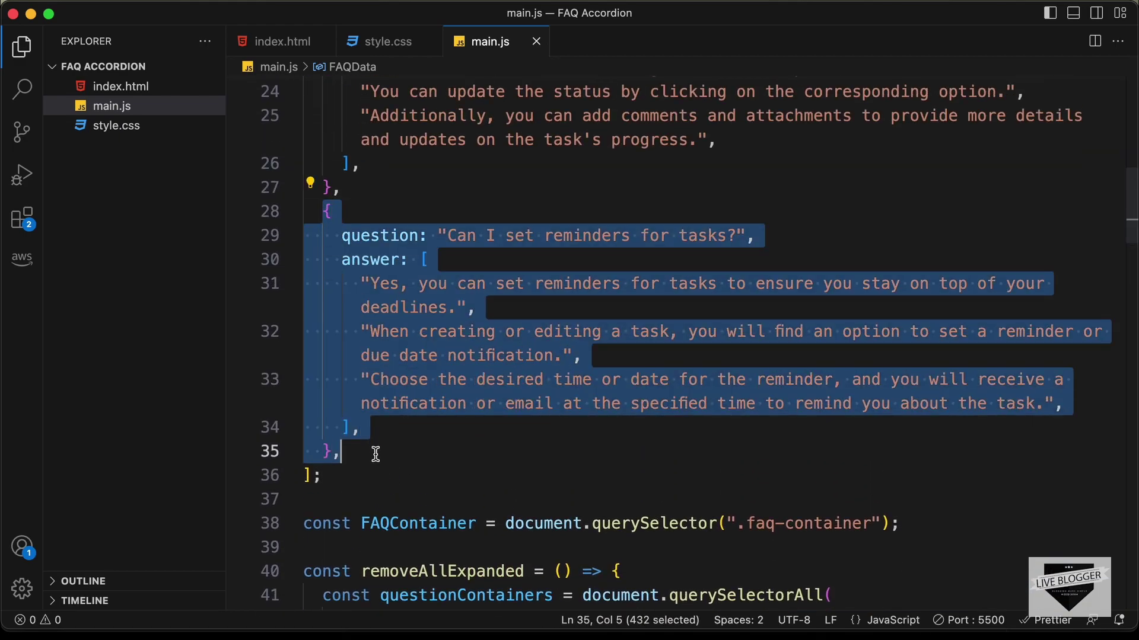
{"action": "left_click", "coordinate": [429, 395]}
{"action": "scroll", "coordinate": [430, 396], "scroll_direction": "up", "scroll_amount": 10}
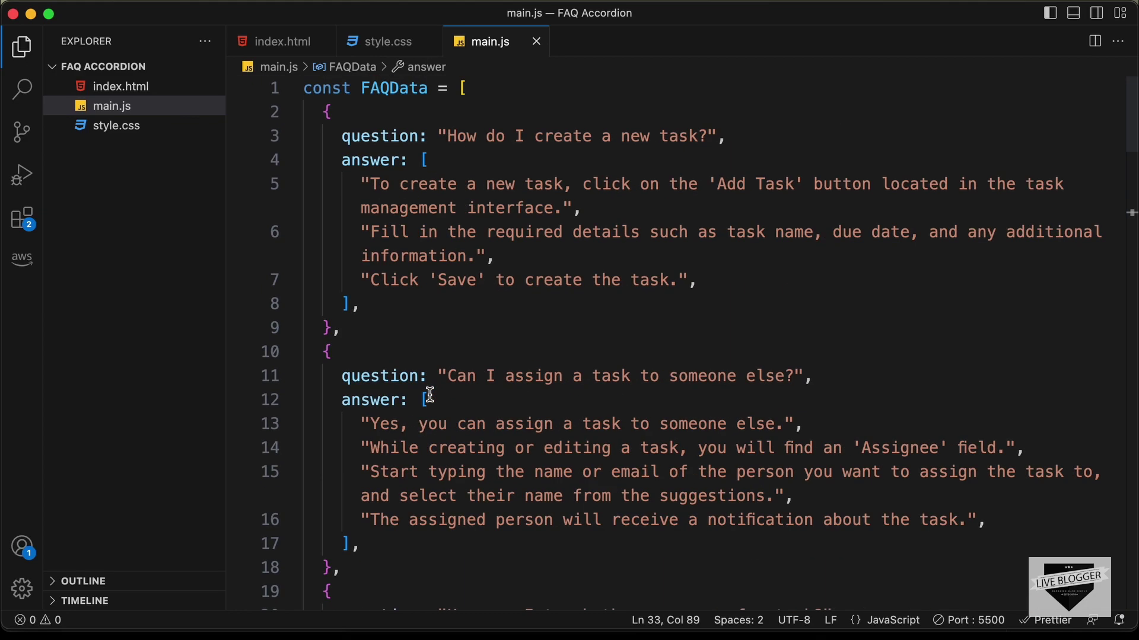
{"action": "left_click", "coordinate": [271, 43]}
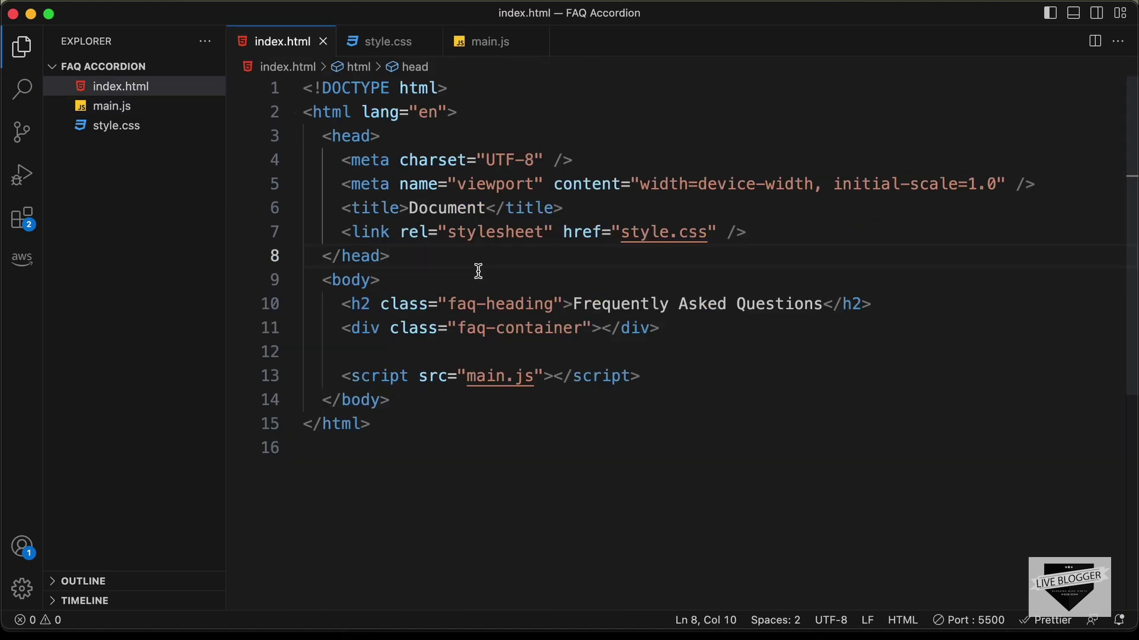
{"action": "key", "text": "super+Tab"}
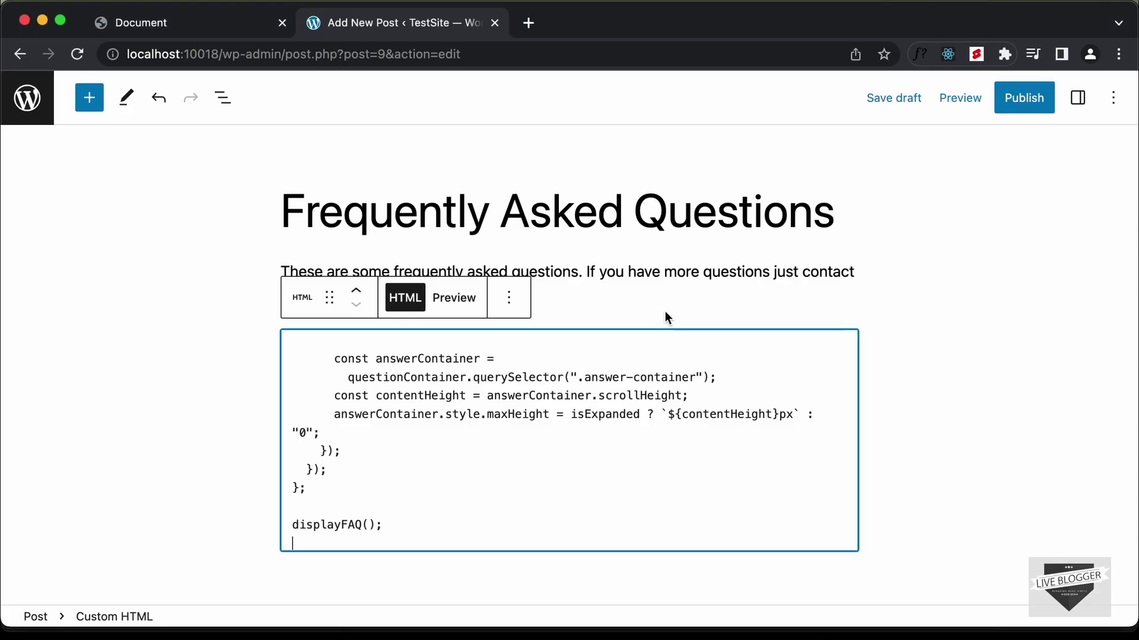
{"action": "left_click", "coordinate": [162, 25]}
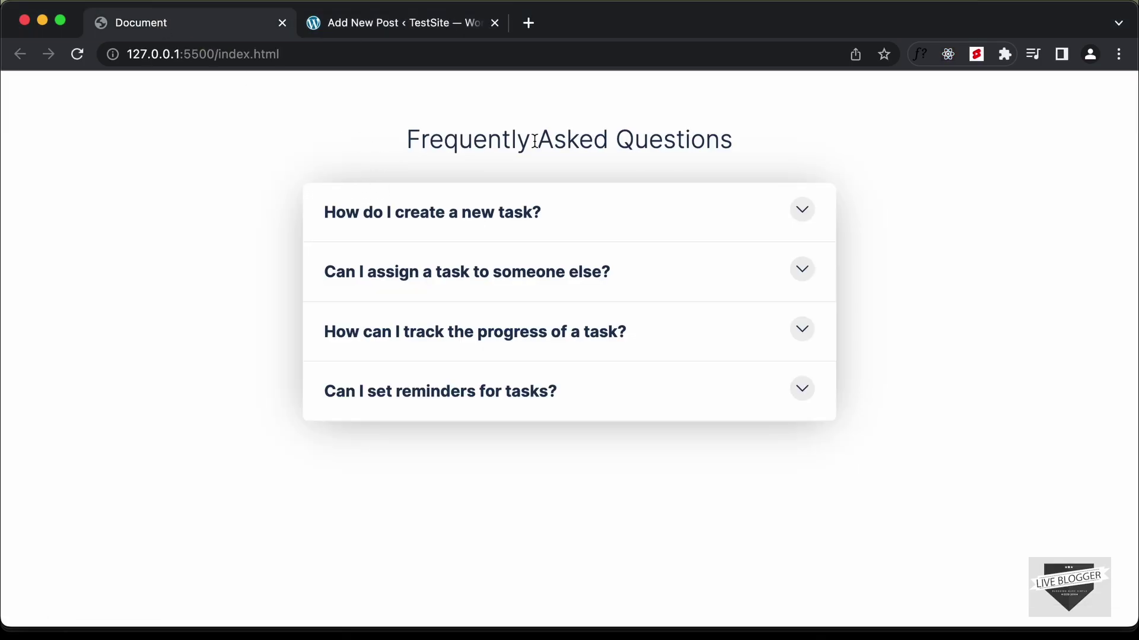
{"action": "key", "text": "super+Tab"}
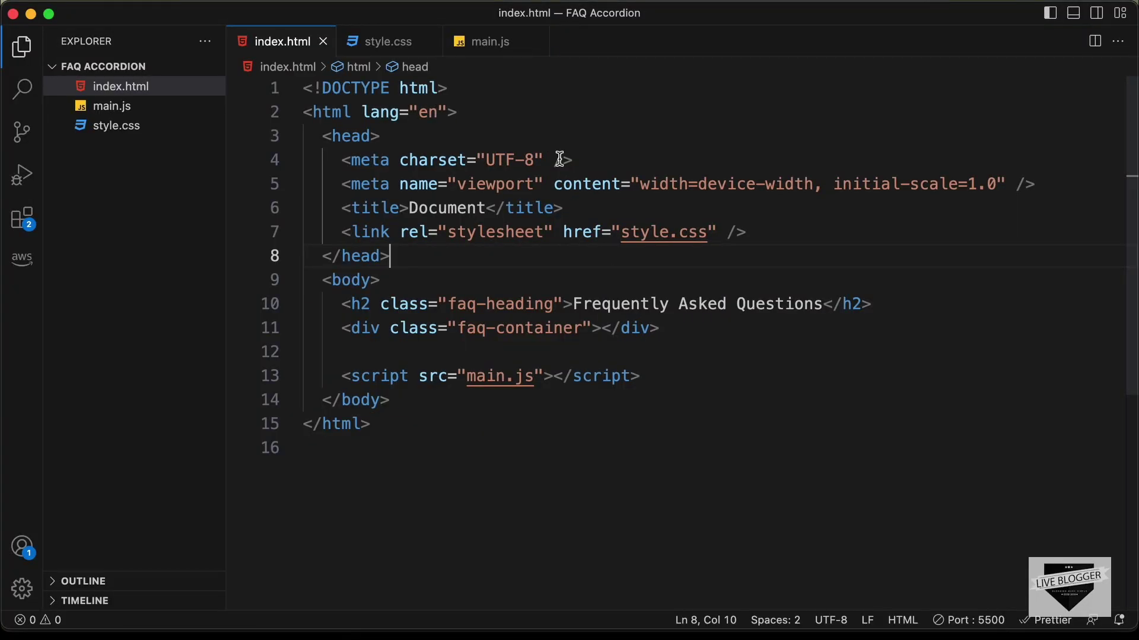
{"action": "key", "text": "super+Tab"}
{"action": "left_click", "coordinate": [435, 26]}
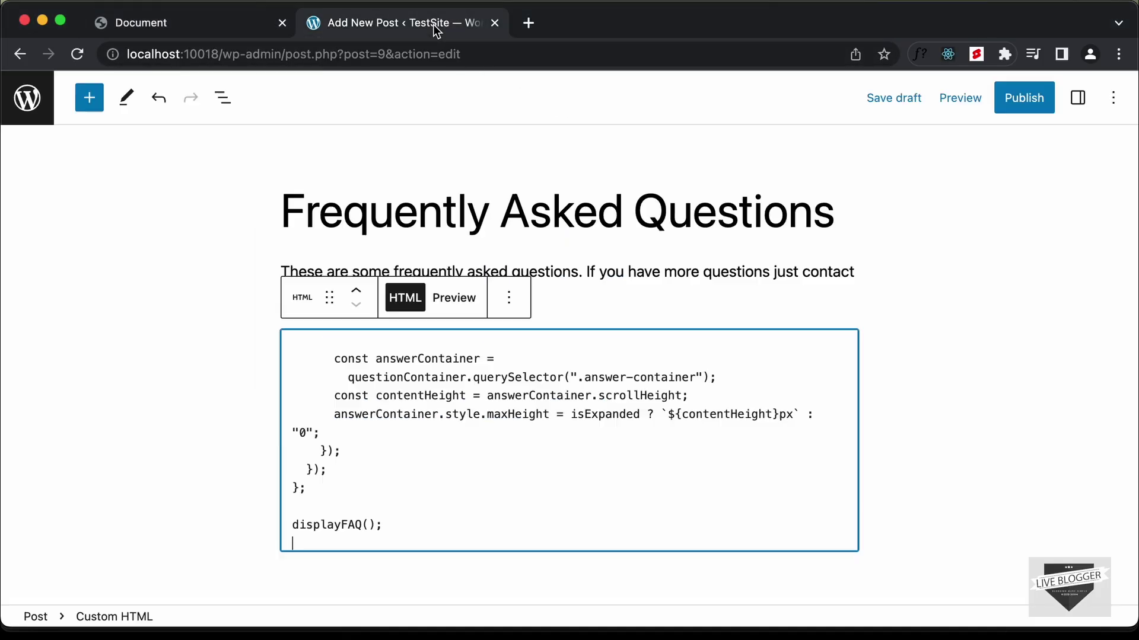
{"action": "left_click", "coordinate": [153, 319]}
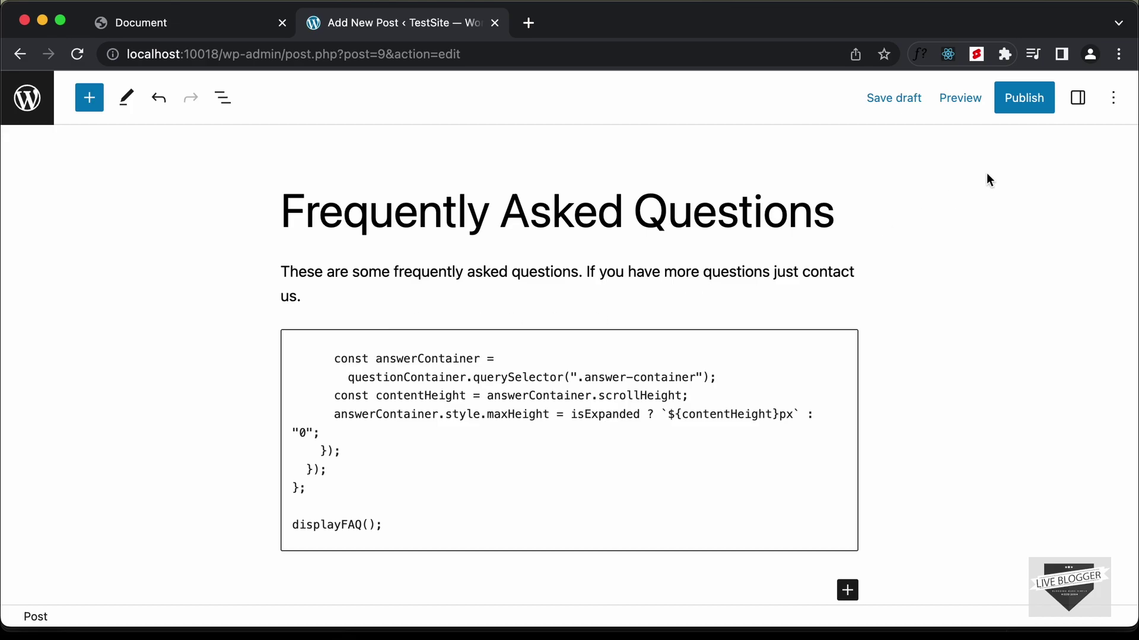
Publish the 'Frequently Asked Questions' post, confirming in the pre-publish panel, and open View Post.
{"action": "scroll", "coordinate": [651, 457], "scroll_direction": "down", "scroll_amount": 2}
{"action": "left_click", "coordinate": [1036, 112]}
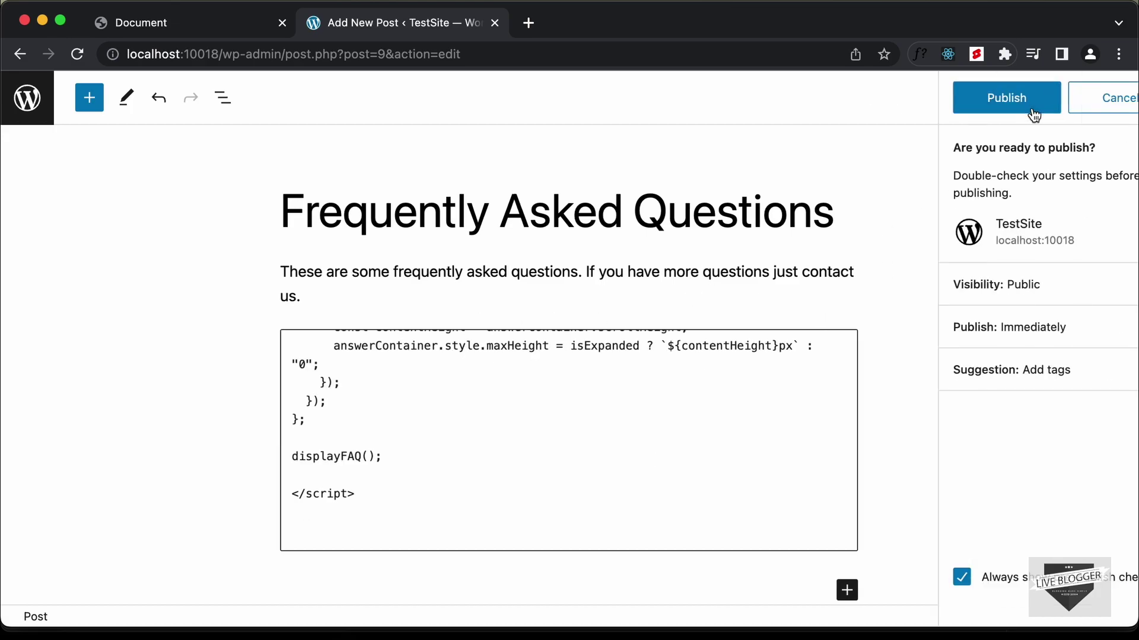
{"action": "left_click", "coordinate": [957, 104]}
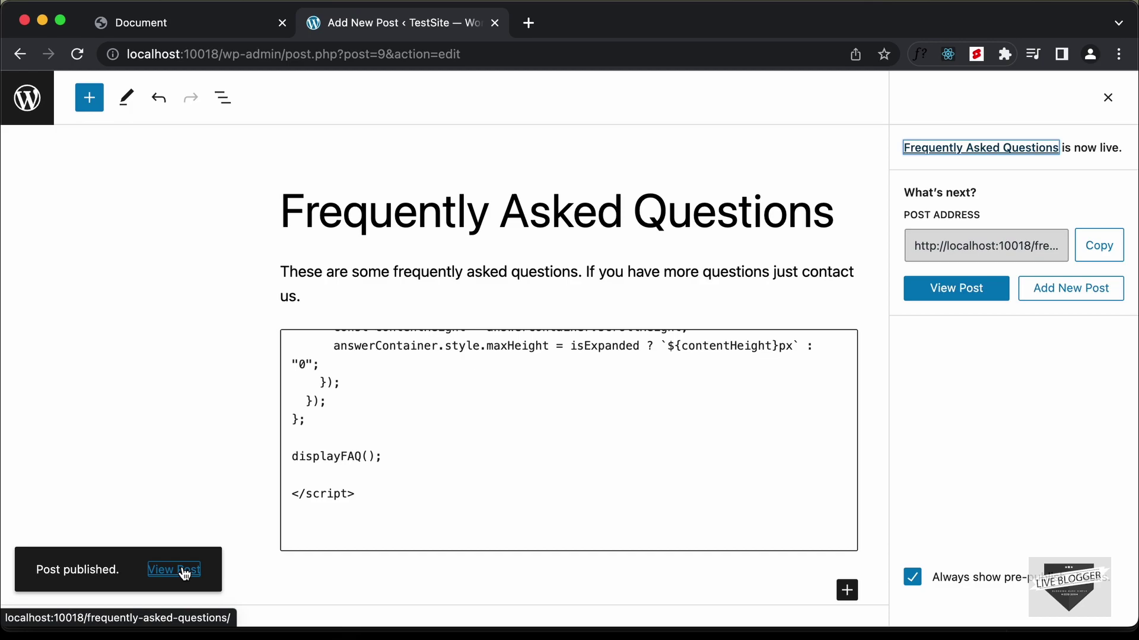
{"action": "left_click", "coordinate": [202, 565], "text": "super"}
Switch to the live post's tab and scroll through the rendered FAQ section.
{"action": "left_click", "coordinate": [638, 22]}
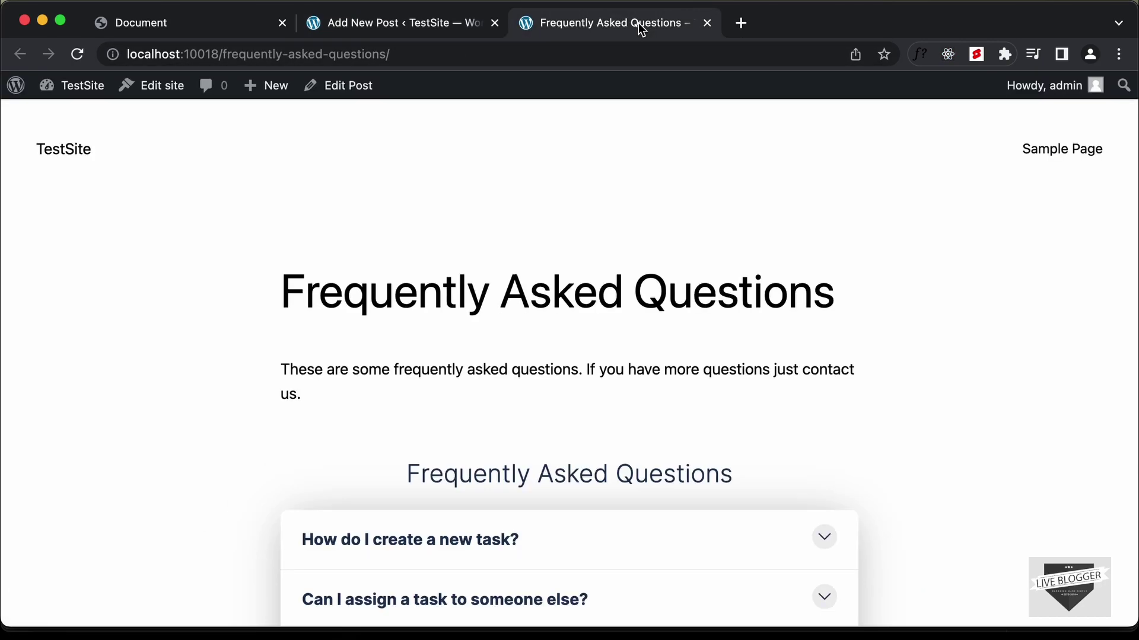
{"action": "scroll", "coordinate": [492, 262], "scroll_direction": "down", "scroll_amount": 1}
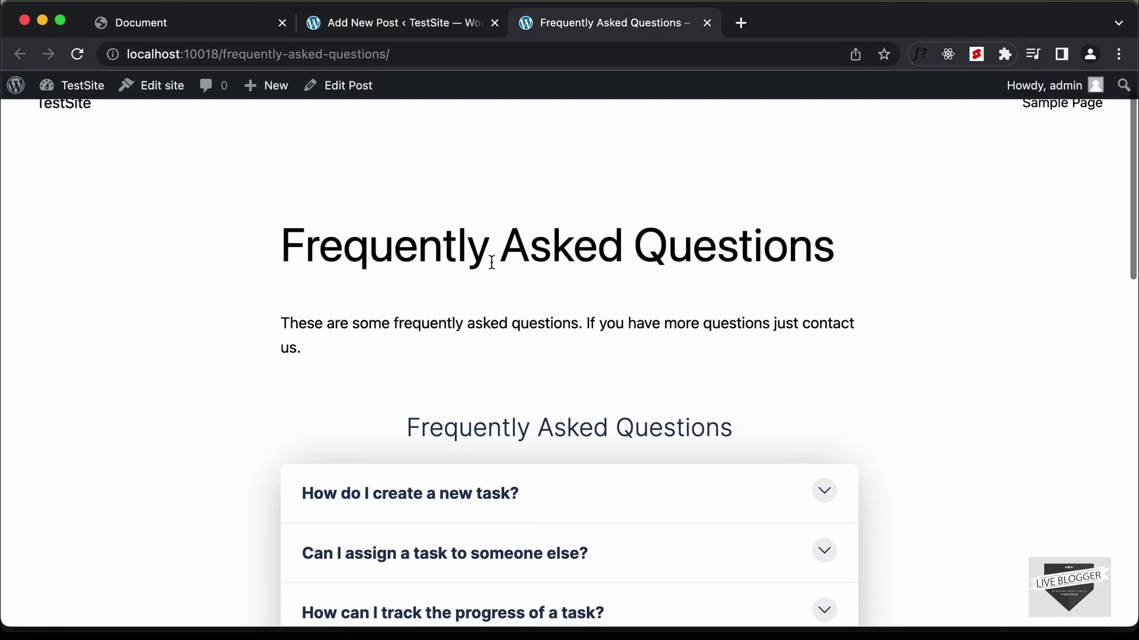
{"action": "scroll", "coordinate": [492, 262], "scroll_direction": "down", "scroll_amount": 3}
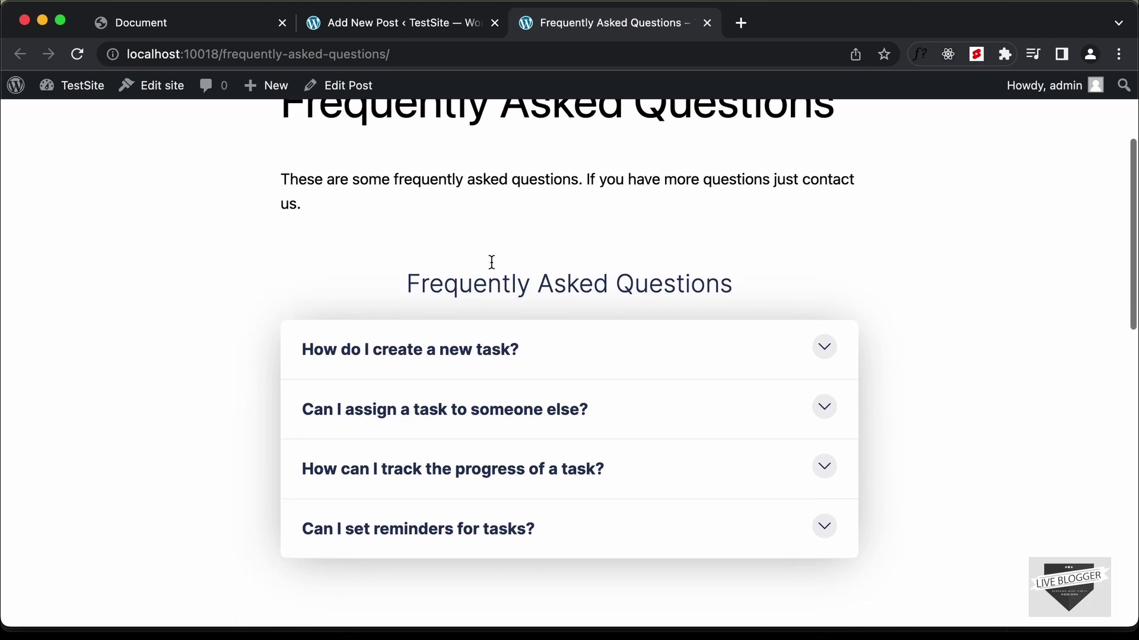
{"action": "scroll", "coordinate": [492, 262], "scroll_direction": "up", "scroll_amount": 4}
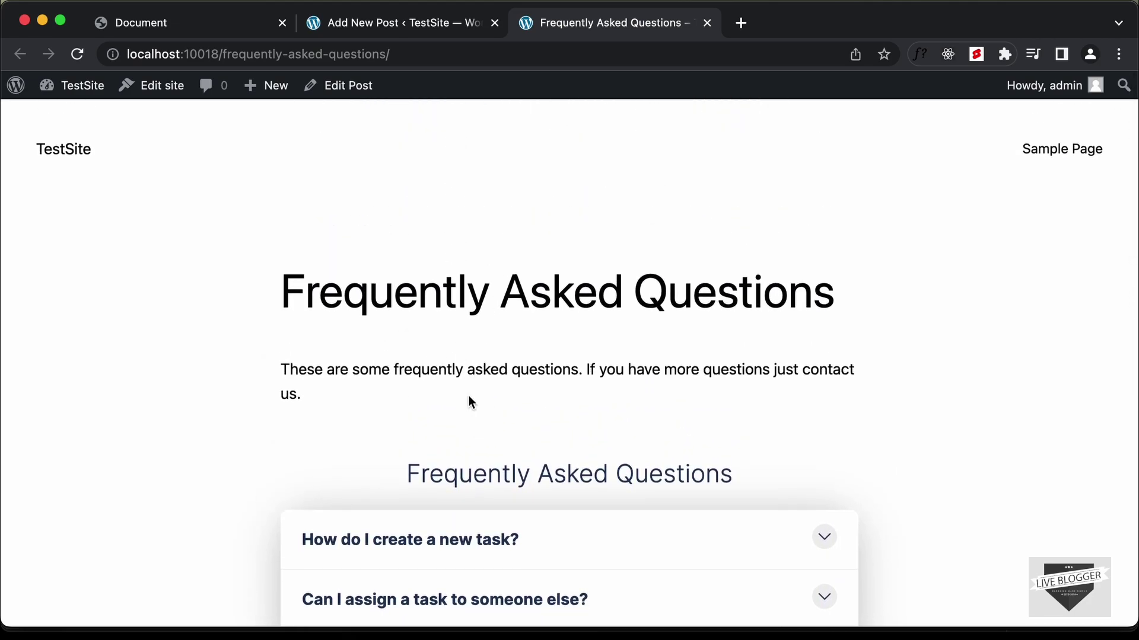
{"action": "scroll", "coordinate": [469, 402], "scroll_direction": "down", "scroll_amount": 4}
{"action": "scroll", "coordinate": [667, 300], "scroll_direction": "up", "scroll_amount": 1}
{"action": "scroll", "coordinate": [669, 302], "scroll_direction": "down", "scroll_amount": 1}
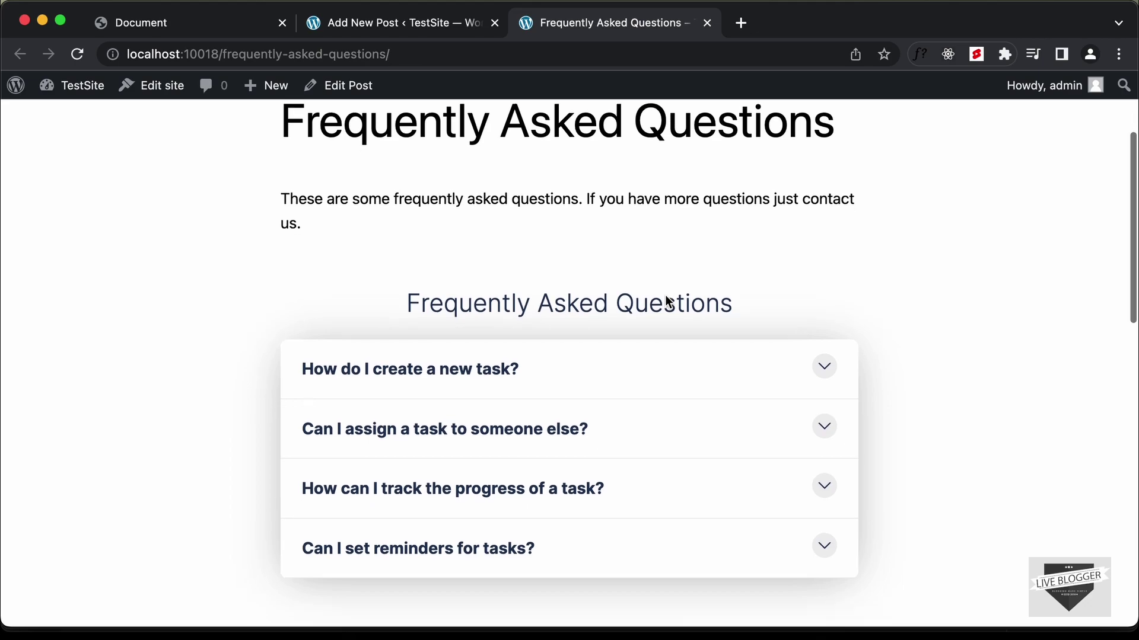
{"action": "scroll", "coordinate": [667, 302], "scroll_direction": "down", "scroll_amount": 2}
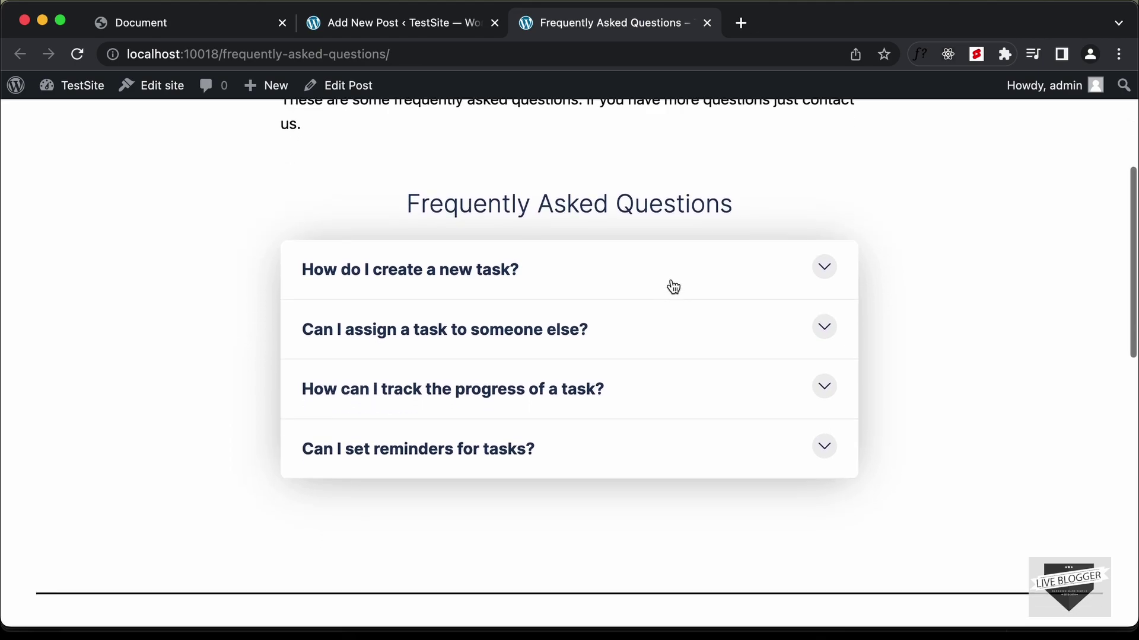
Expand the 'How do I create a new task?' and 'Can I assign a task to someone else?' questions.
{"action": "left_click", "coordinate": [676, 267]}
{"action": "scroll", "coordinate": [676, 265], "scroll_direction": "down", "scroll_amount": 2}
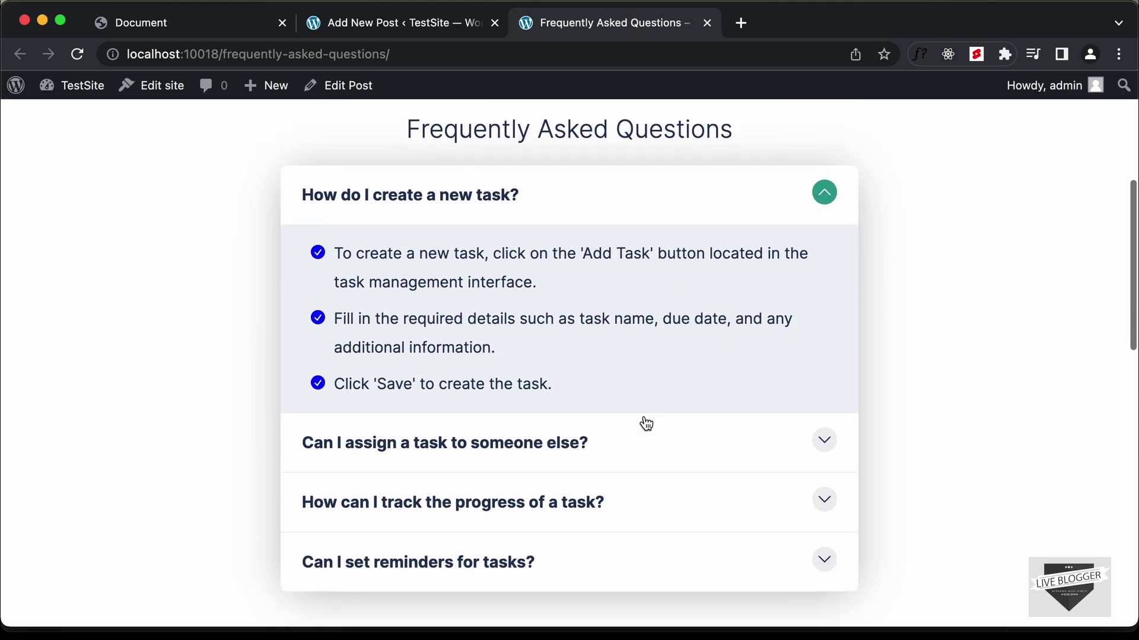
{"action": "left_click", "coordinate": [639, 452]}
{"action": "scroll", "coordinate": [635, 445], "scroll_direction": "down", "scroll_amount": 1}
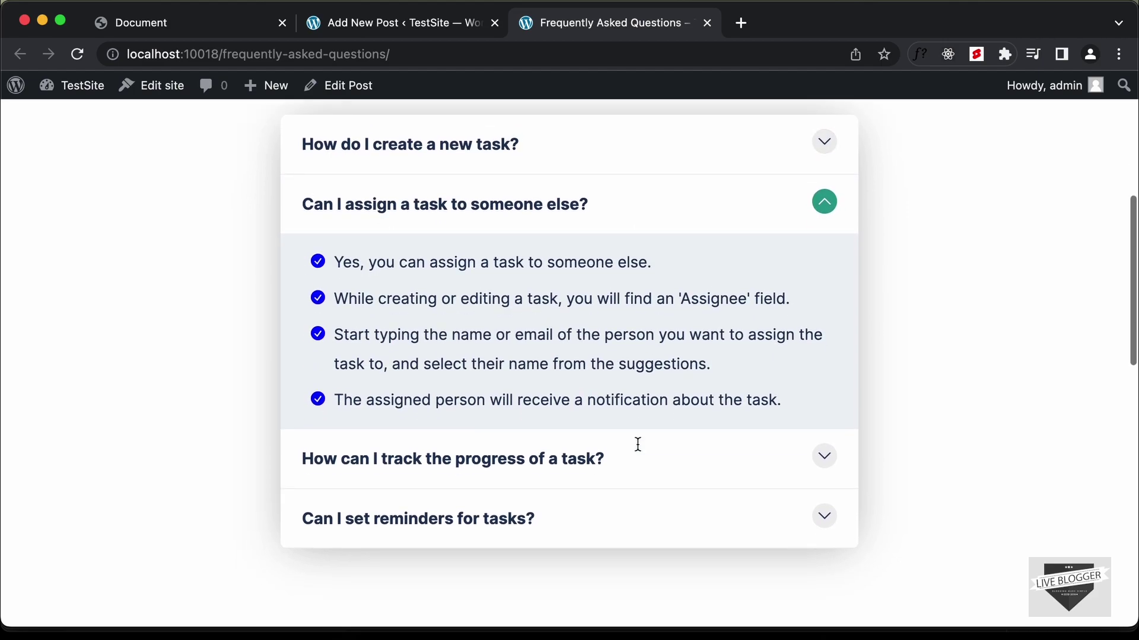